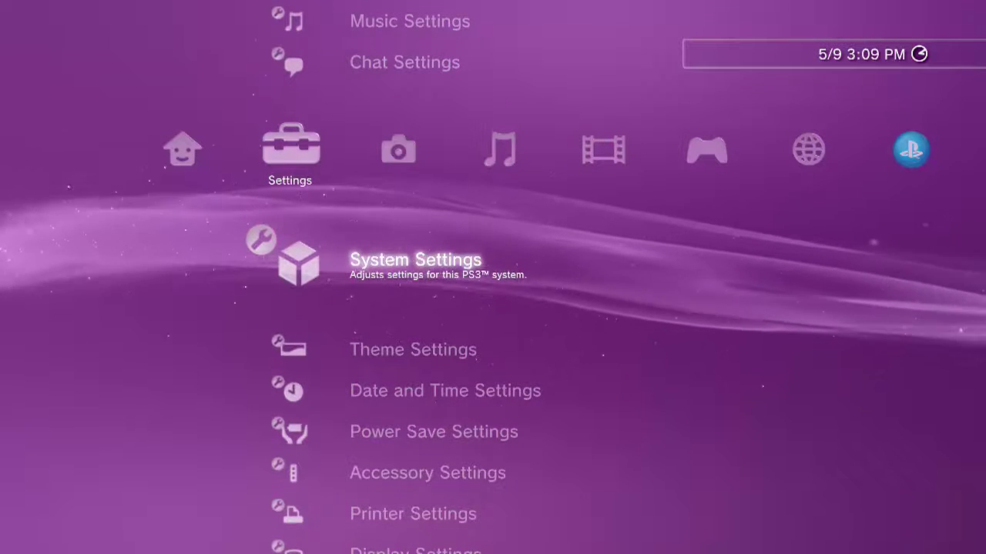
- View the console's system information in System Settings, checking the software version, and return to the Settings list
{"action": "key", "text": "Return"}
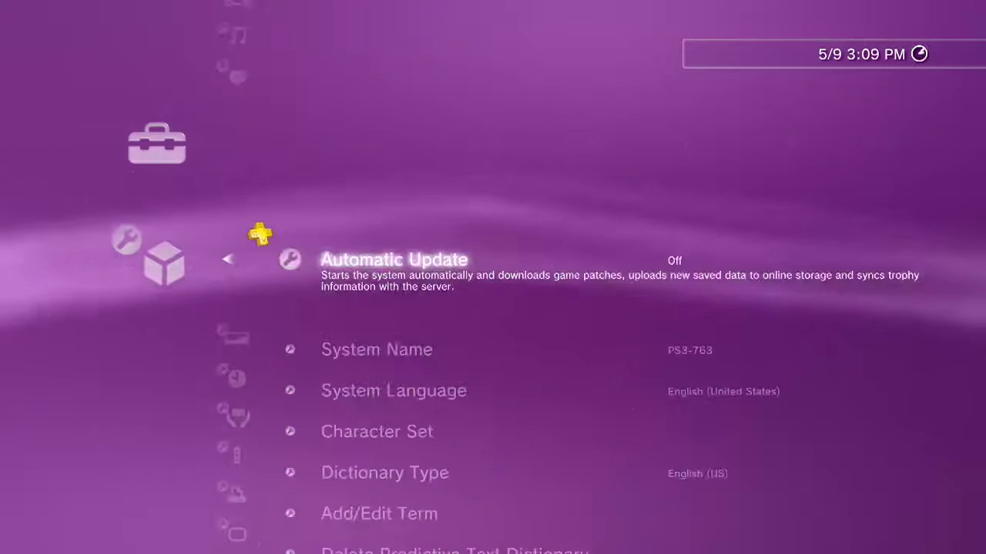
{"action": "key", "text": "Down"}
{"action": "key", "text": "Down"}
{"action": "key", "text": "Down"}
{"action": "key", "text": "Up"}
{"action": "key", "text": "Up"}
{"action": "key", "text": "Up"}
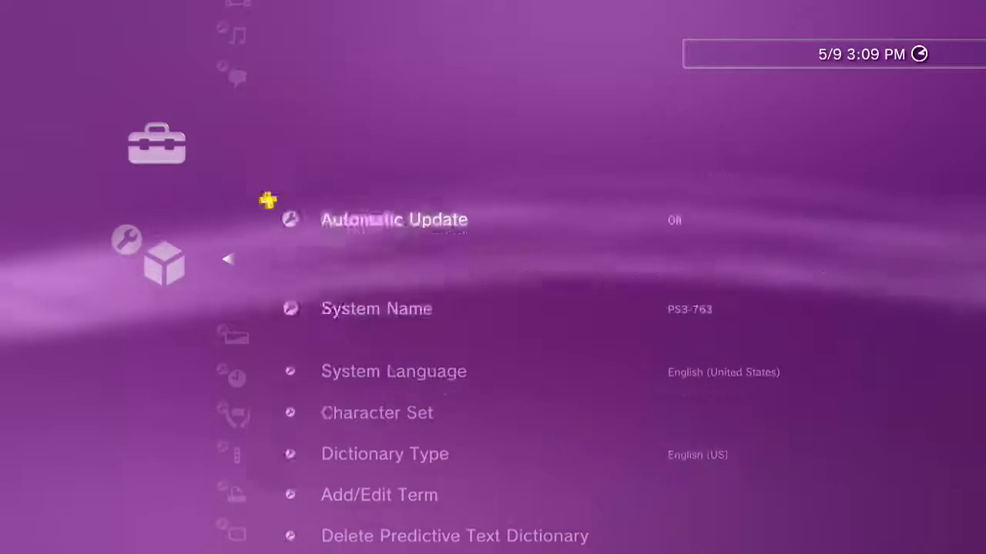
{"action": "key", "text": "Down"}
{"action": "key", "text": "Down"}
{"action": "key", "text": "Down"}
{"action": "key", "text": "Down"}
{"action": "key", "text": "Down"}
{"action": "key", "text": "Down"}
{"action": "key", "text": "Down"}
{"action": "key", "text": "Down"}
{"action": "key", "text": "Down"}
{"action": "key", "text": "Down"}
{"action": "key", "text": "Down"}
{"action": "key", "text": "Down"}
{"action": "key", "text": "Down"}
{"action": "key", "text": "Down"}
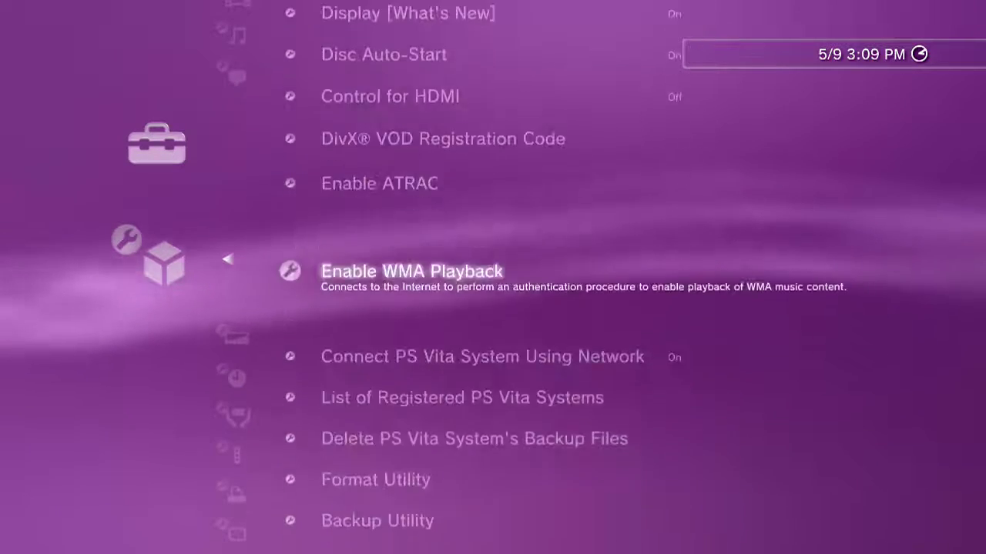
{"action": "key", "text": "Down"}
{"action": "key", "text": "Down"}
{"action": "key", "text": "Down"}
{"action": "key", "text": "Down"}
{"action": "key", "text": "Down"}
{"action": "key", "text": "Down"}
{"action": "key", "text": "Down"}
{"action": "key", "text": "Down"}
{"action": "key", "text": "Down"}
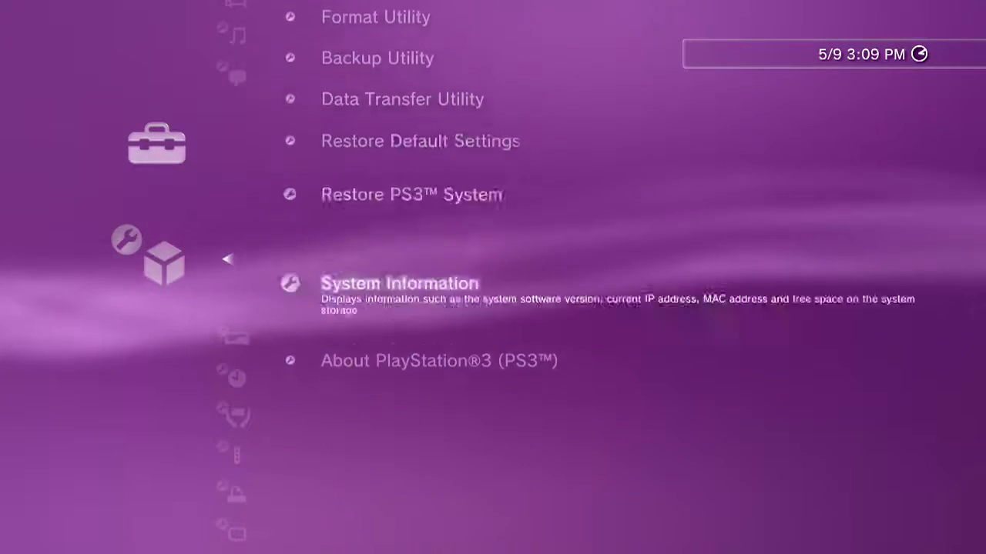
{"action": "key", "text": "Return"}
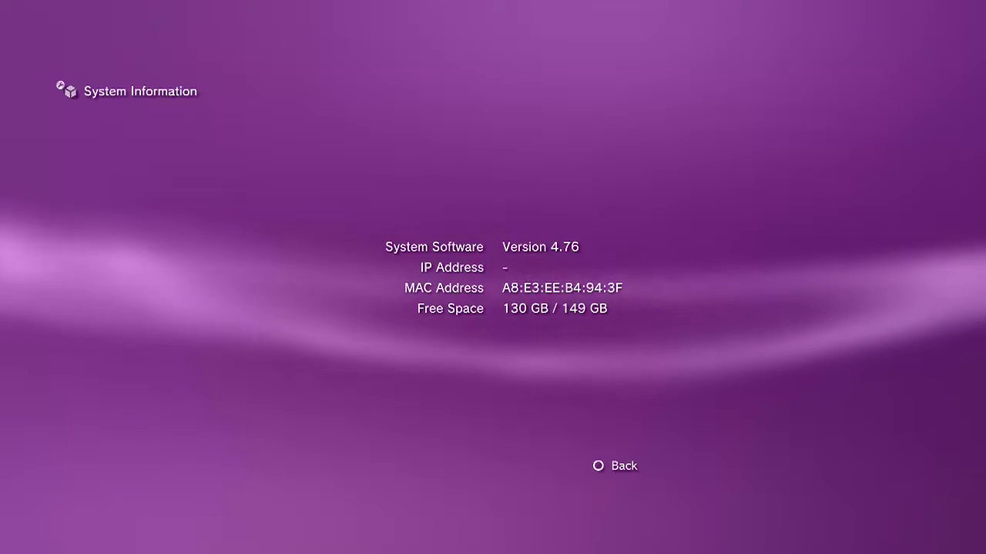
{"action": "key", "text": "Escape"}
{"action": "key", "text": "Escape"}
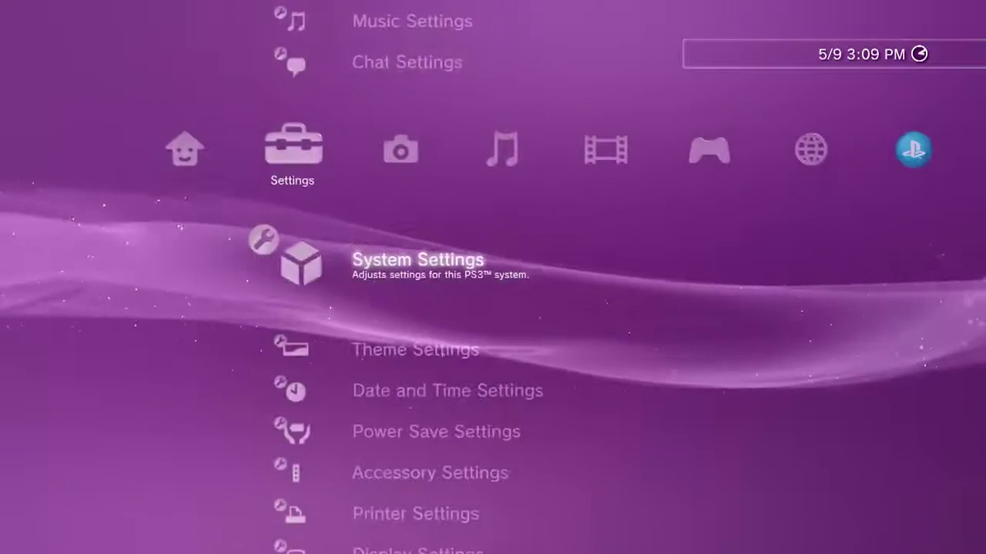
- Start a system update via storage media
{"action": "key", "text": "Left"}
{"action": "key", "text": "Right"}
{"action": "key", "text": "Up"}
{"action": "key", "text": "Up"}
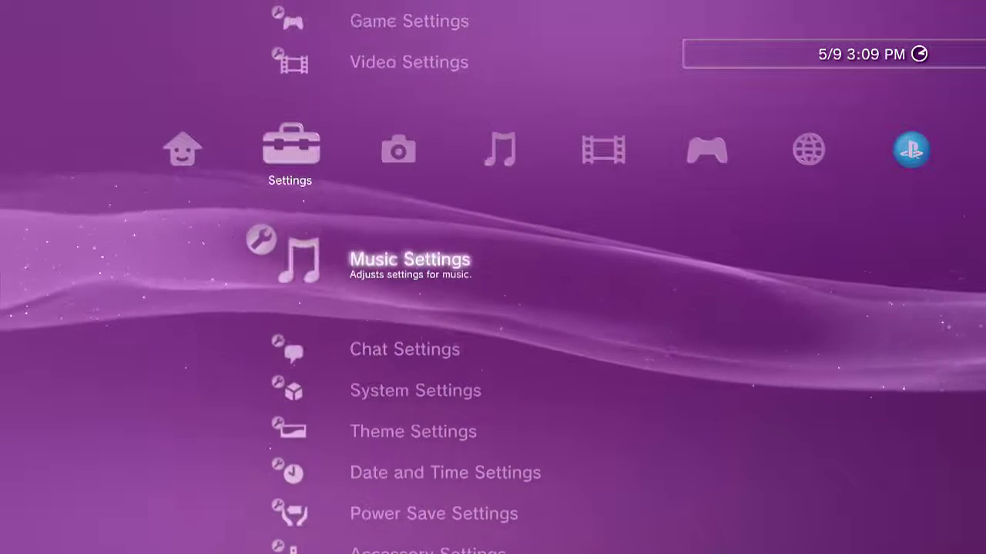
{"action": "key", "text": "Up"}
{"action": "key", "text": "Up"}
{"action": "key", "text": "Up"}
{"action": "key", "text": "Left"}
{"action": "key", "text": "Right"}
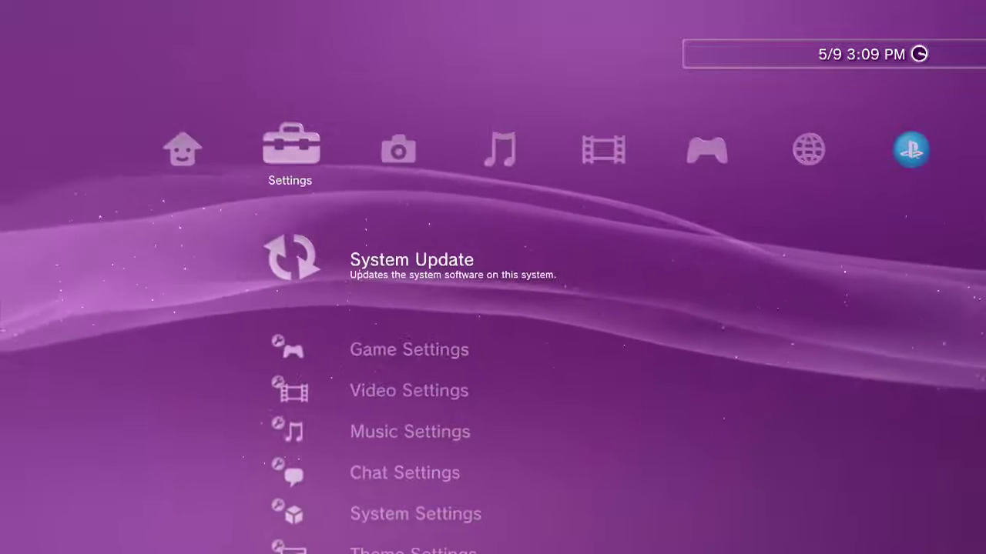
{"action": "key", "text": "Return"}
{"action": "key", "text": "Down"}
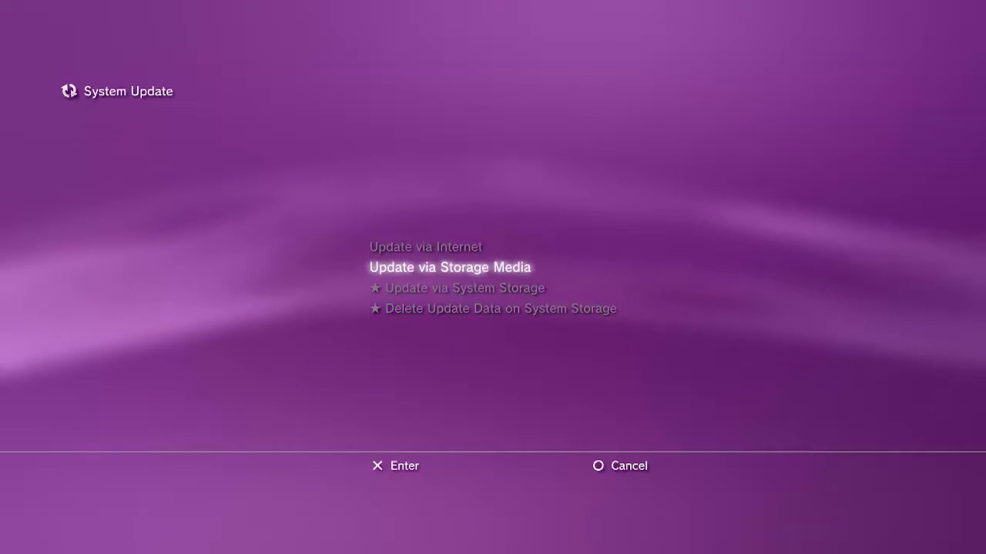
{"action": "key", "text": "Return"}
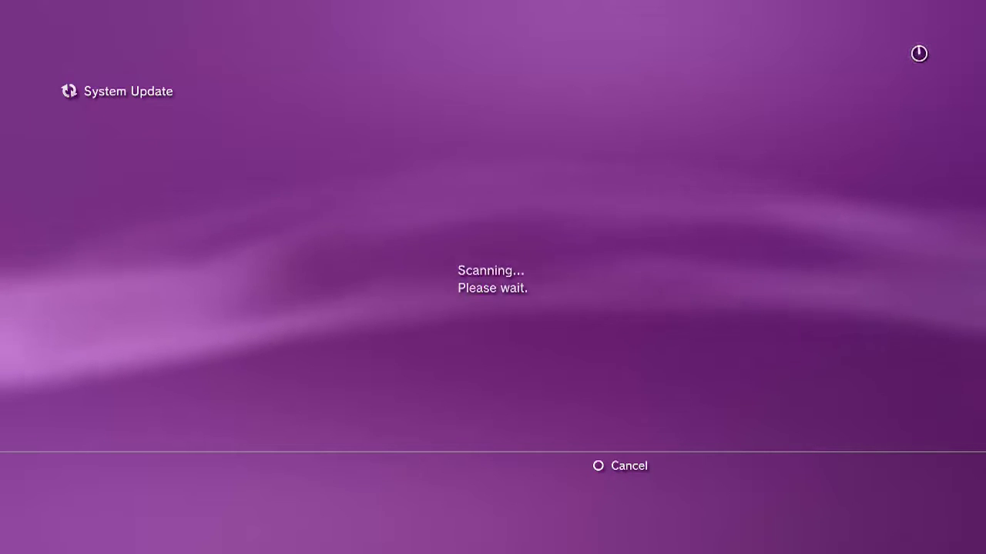
{"action": "key", "text": "Return"}
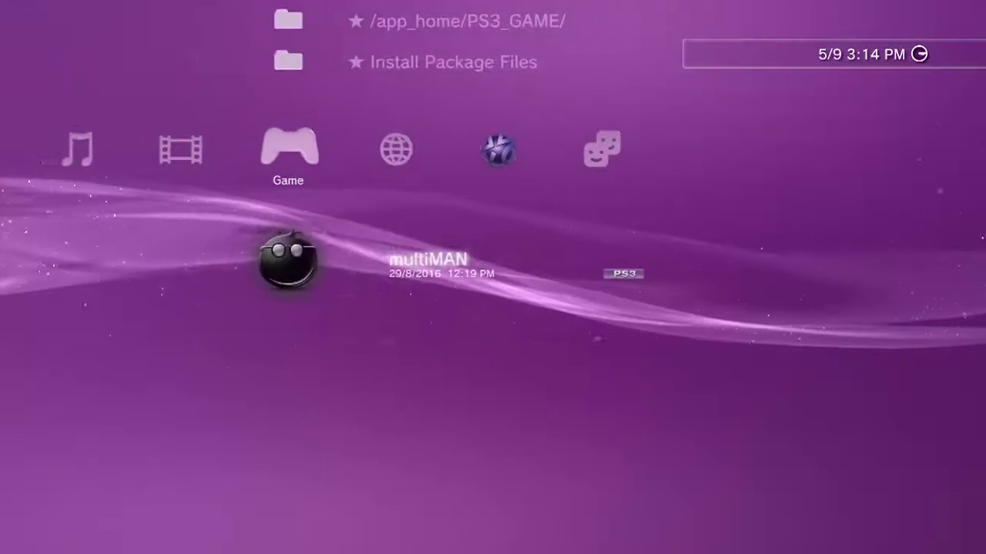
- Install the package toggle_qa.pkg from the Install Package Files list in the Game category
{"action": "key", "text": "Right"}
{"action": "key", "text": "Left"}
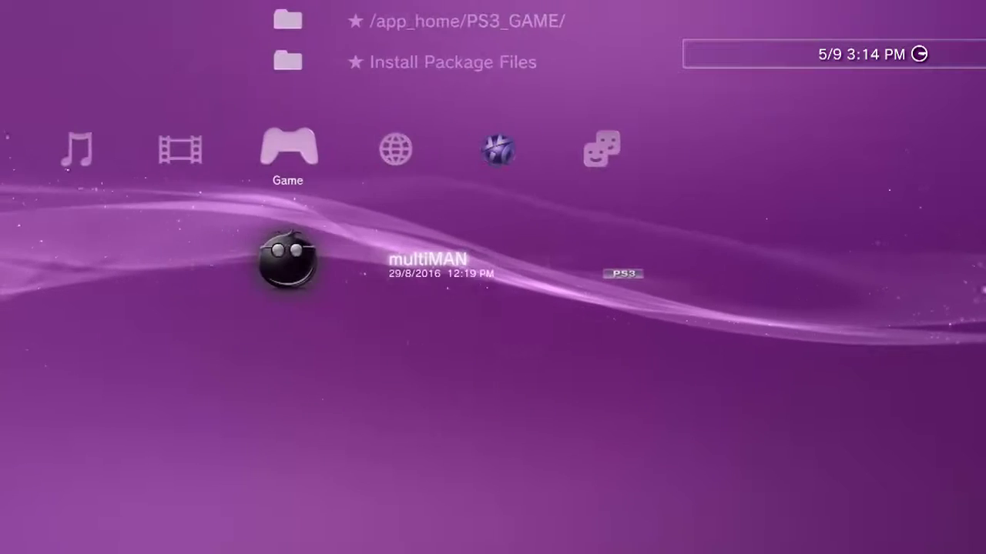
{"action": "key", "text": "Up"}
{"action": "key", "text": "Up"}
{"action": "key", "text": "Down"}
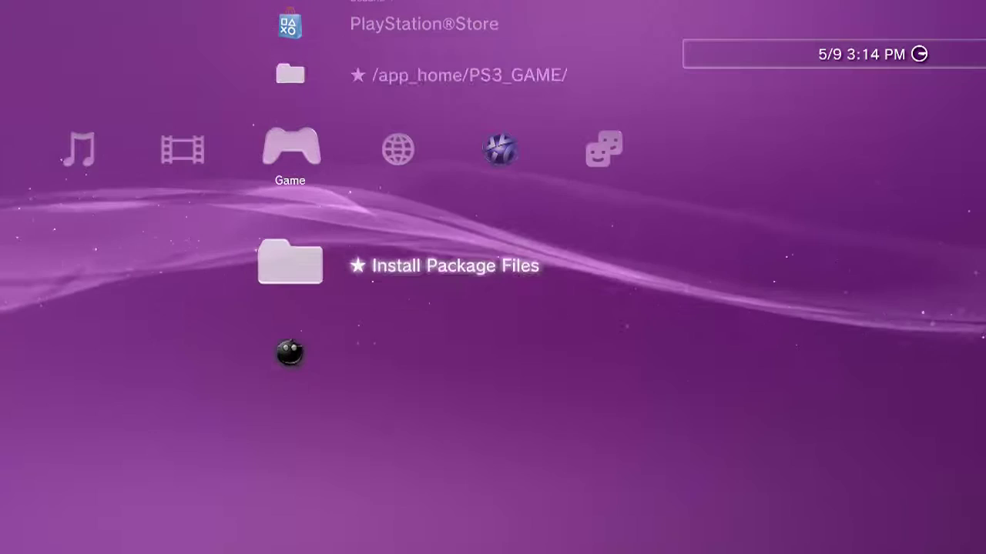
{"action": "key", "text": "Return"}
{"action": "key", "text": "Down"}
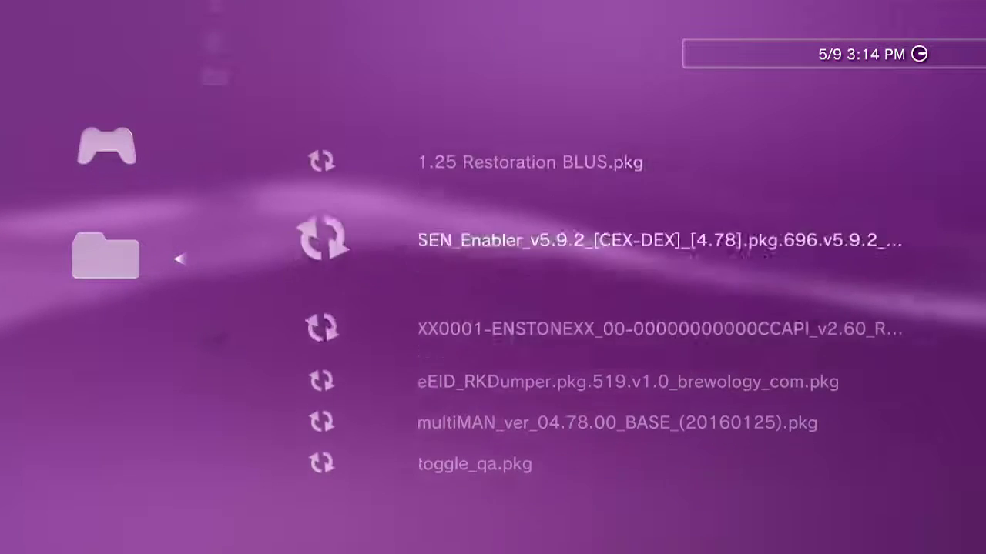
{"action": "key", "text": "Down"}
{"action": "key", "text": "Down"}
{"action": "key", "text": "Down"}
{"action": "key", "text": "Down"}
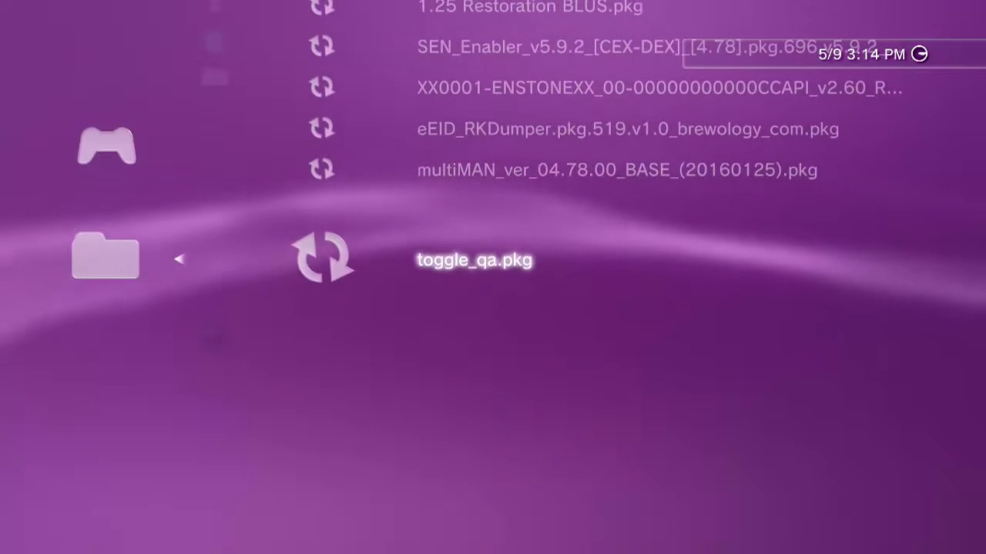
{"action": "key", "text": "Return"}
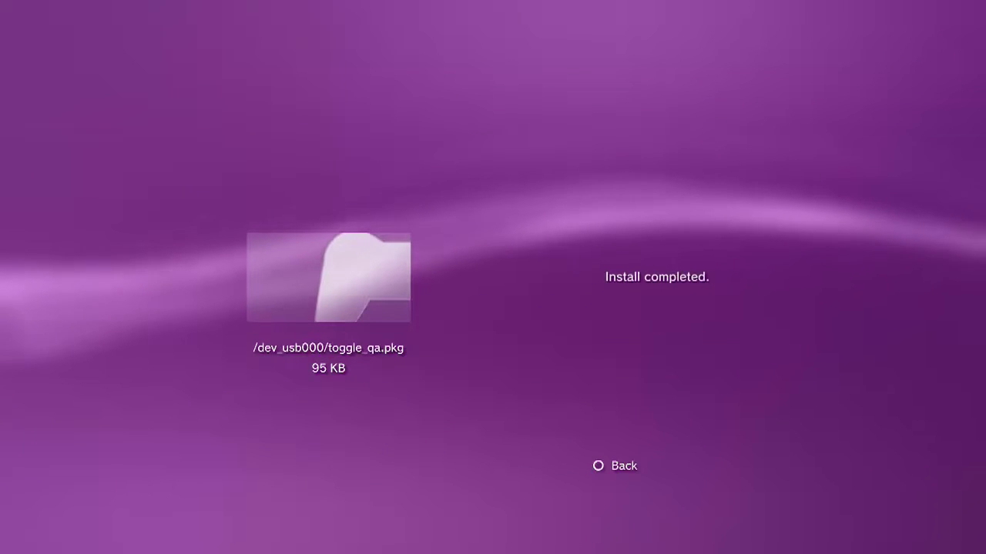
{"action": "key", "text": "Escape"}
- Look through the Settings list as far as Network Settings and the debug entries near its end
{"action": "key", "text": "Left"}
{"action": "key", "text": "Left"}
{"action": "key", "text": "Left"}
{"action": "key", "text": "Left"}
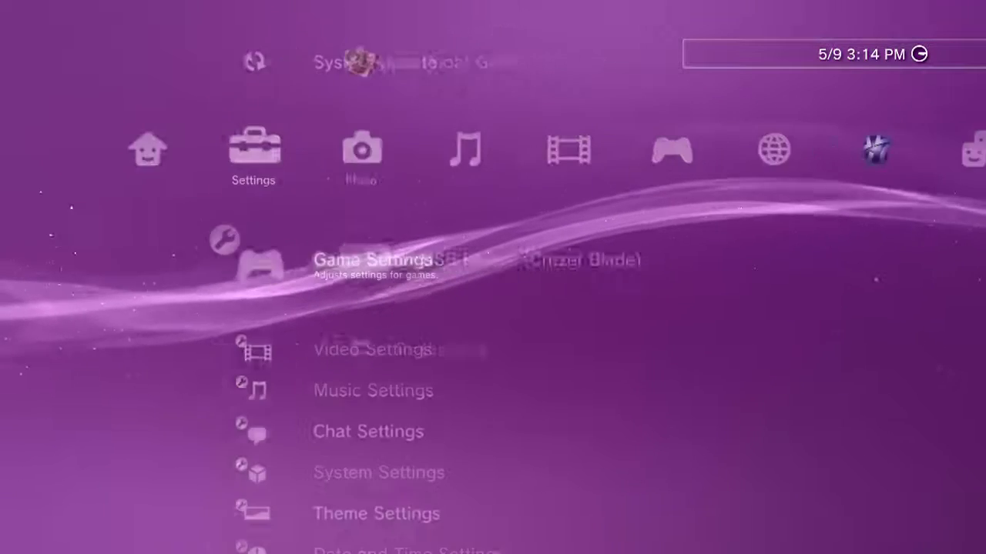
{"action": "key", "text": "Down"}
{"action": "key", "text": "Down"}
{"action": "key", "text": "Down"}
{"action": "key", "text": "Down"}
{"action": "key", "text": "Down"}
{"action": "key", "text": "Down"}
{"action": "key", "text": "Down"}
{"action": "key", "text": "Down"}
{"action": "key", "text": "Down"}
{"action": "key", "text": "Down"}
{"action": "key", "text": "Down"}
{"action": "key", "text": "Down"}
{"action": "key", "text": "Down"}
{"action": "key", "text": "Down"}
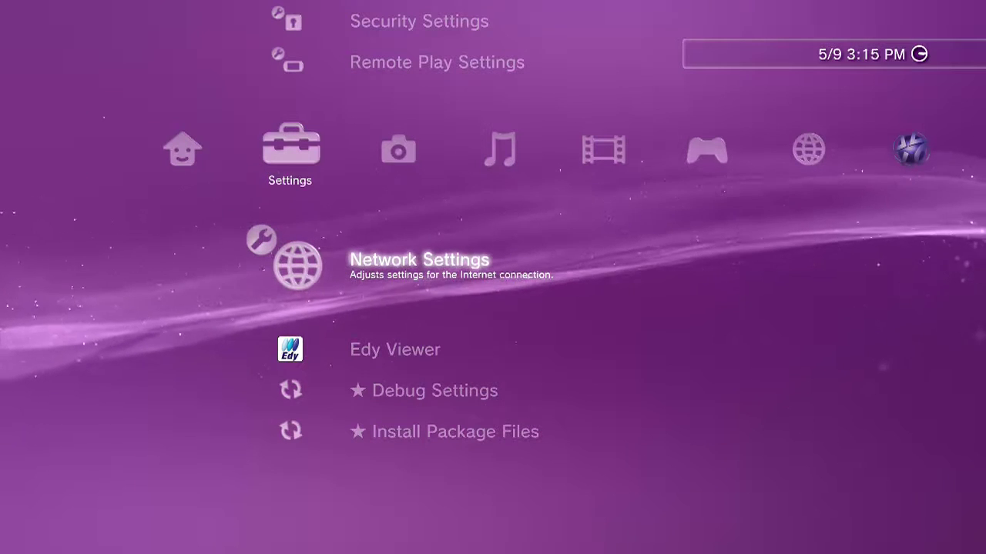
- Locate the installed Toggle QA application in the Game category
{"action": "key", "text": "Right"}
{"action": "key", "text": "Right"}
{"action": "key", "text": "Right"}
{"action": "key", "text": "Right"}
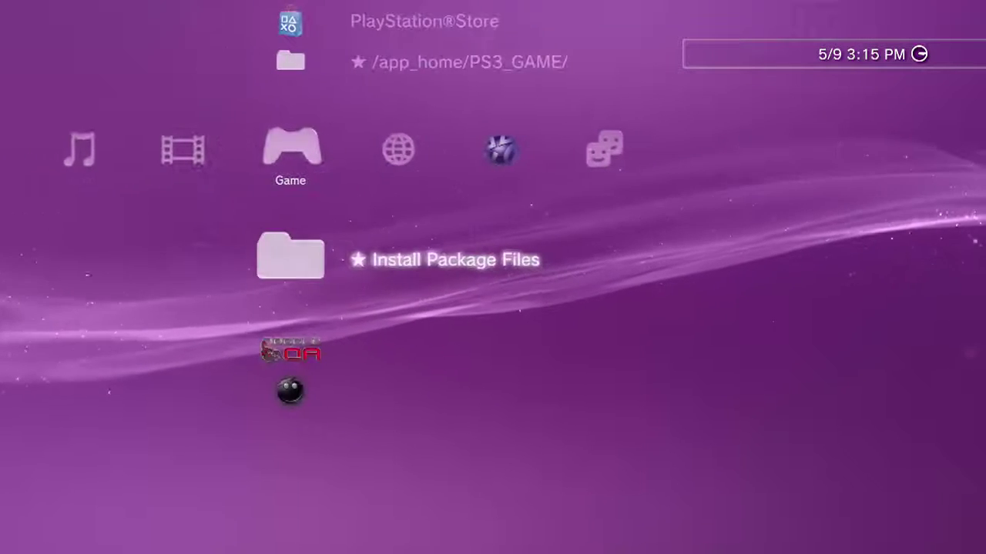
{"action": "key", "text": "Down"}
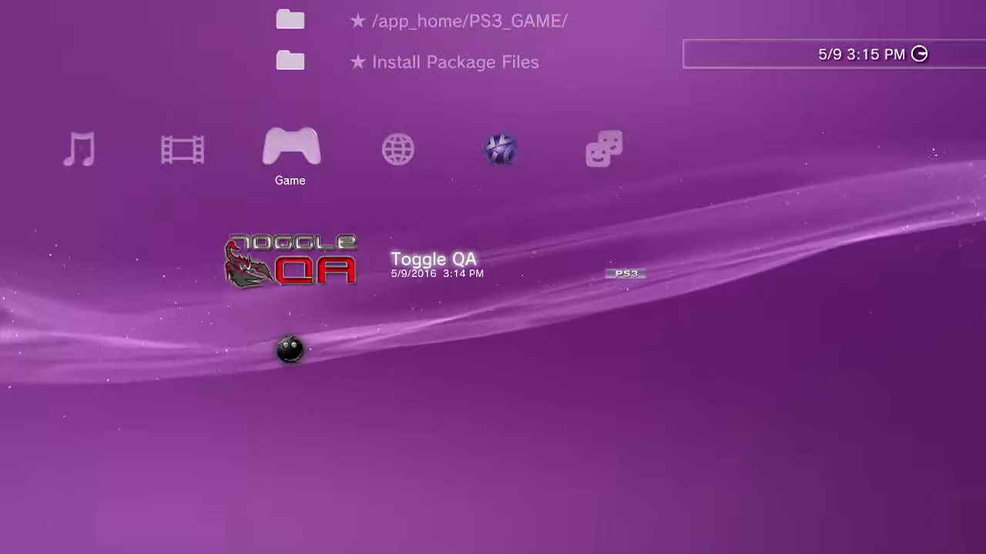
- Examine the Edy Viewer, Debug Settings and Install Package Files entries at the end of the Settings list
{"action": "key", "text": "Left"}
{"action": "key", "text": "Left"}
{"action": "key", "text": "Left"}
{"action": "key", "text": "Left"}
{"action": "key", "text": "Left"}
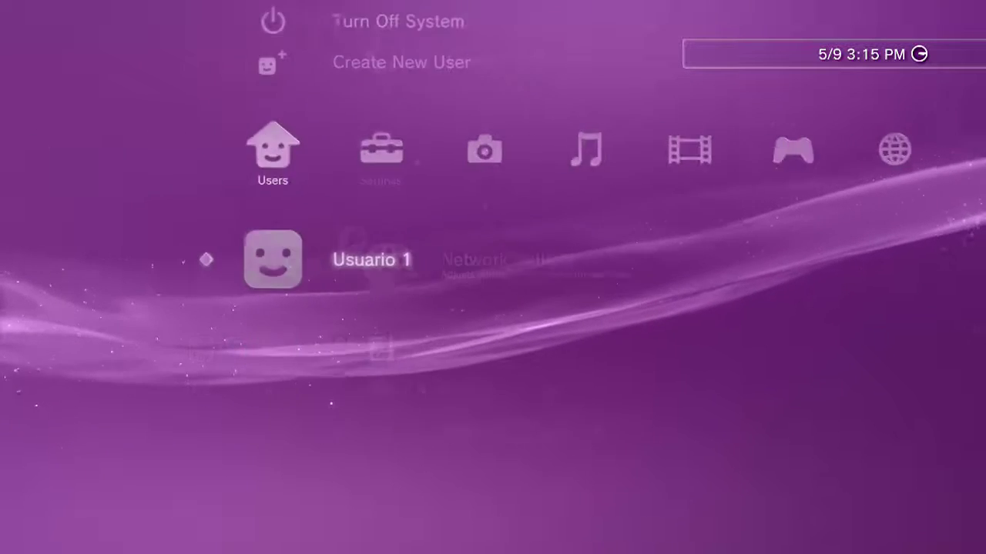
{"action": "key", "text": "Right"}
{"action": "key", "text": "Down"}
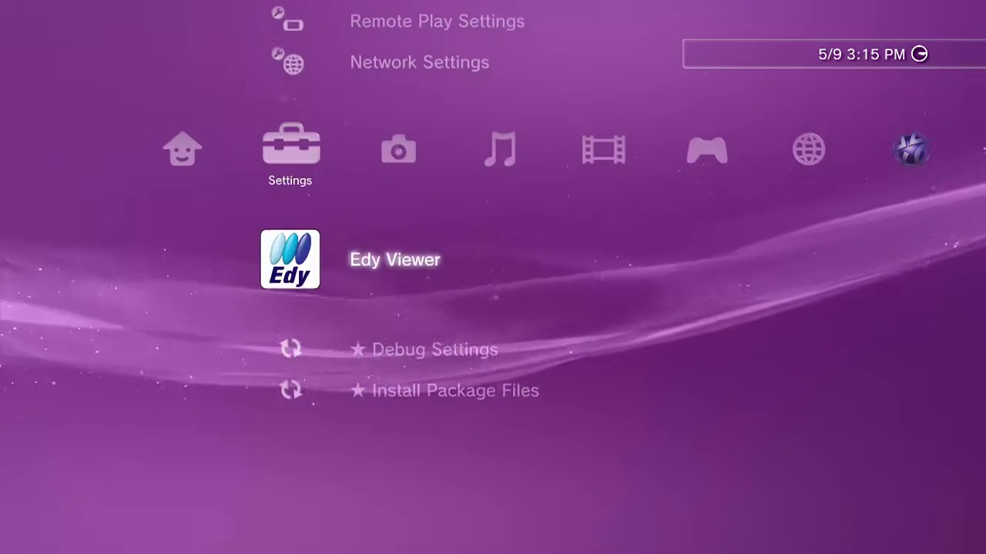
{"action": "key", "text": "Down"}
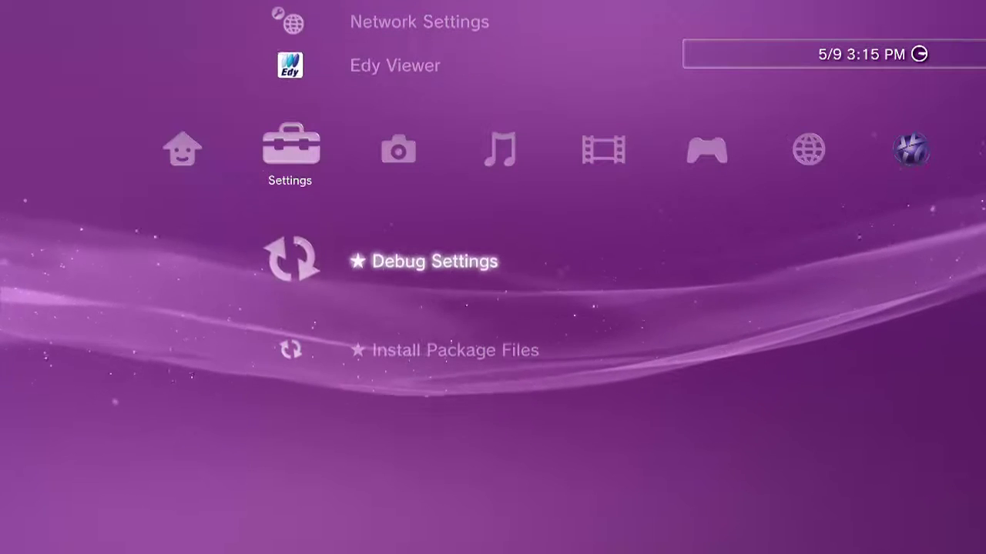
{"action": "key", "text": "Up"}
{"action": "key", "text": "Down"}
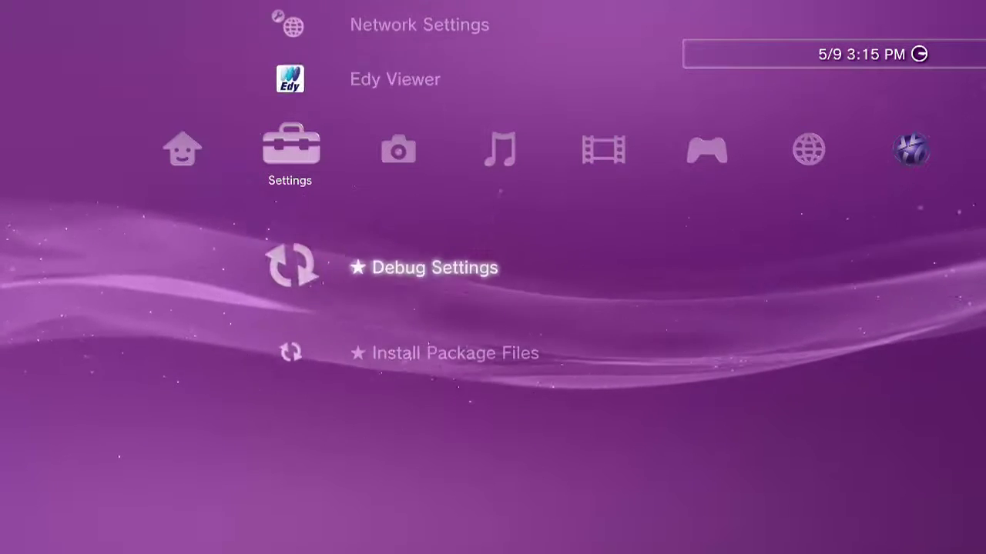
{"action": "key", "text": "Up"}
{"action": "key", "text": "Up"}
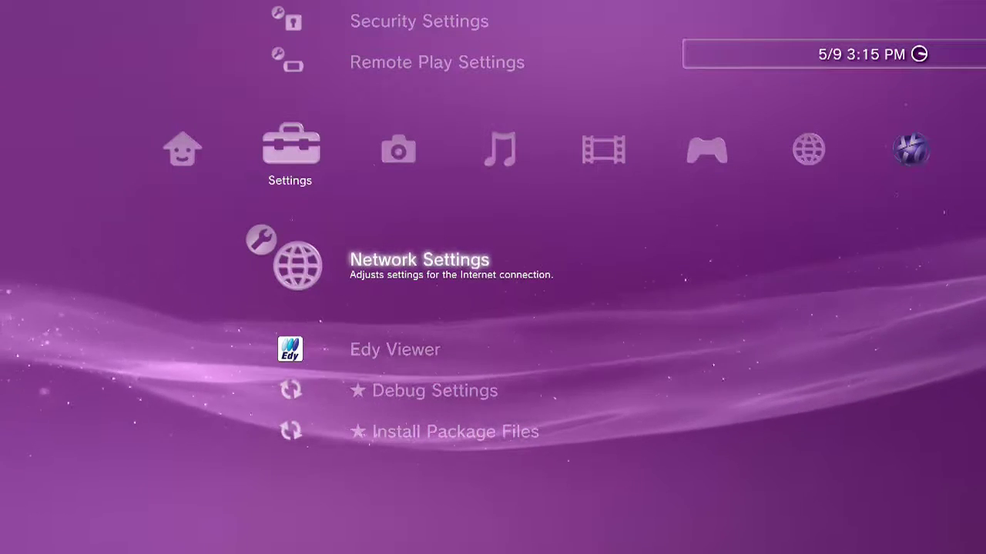
- Start a system update via storage media using the 3.55 update data PS3UPDAT.PUP from the USB device
{"action": "key", "text": "Up"}
{"action": "key", "text": "Up"}
{"action": "key", "text": "Up"}
{"action": "key", "text": "Up"}
{"action": "key", "text": "Up"}
{"action": "key", "text": "Up"}
{"action": "key", "text": "Up"}
{"action": "key", "text": "Up"}
{"action": "key", "text": "Up"}
{"action": "key", "text": "Up"}
{"action": "key", "text": "Up"}
{"action": "key", "text": "Up"}
{"action": "key", "text": "Up"}
{"action": "key", "text": "Up"}
{"action": "key", "text": "Up"}
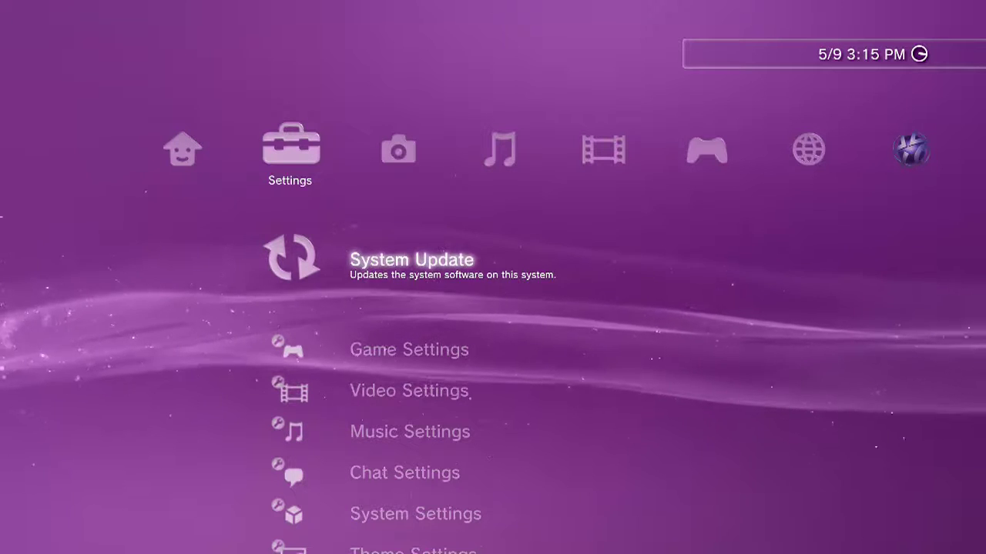
{"action": "key", "text": "Return"}
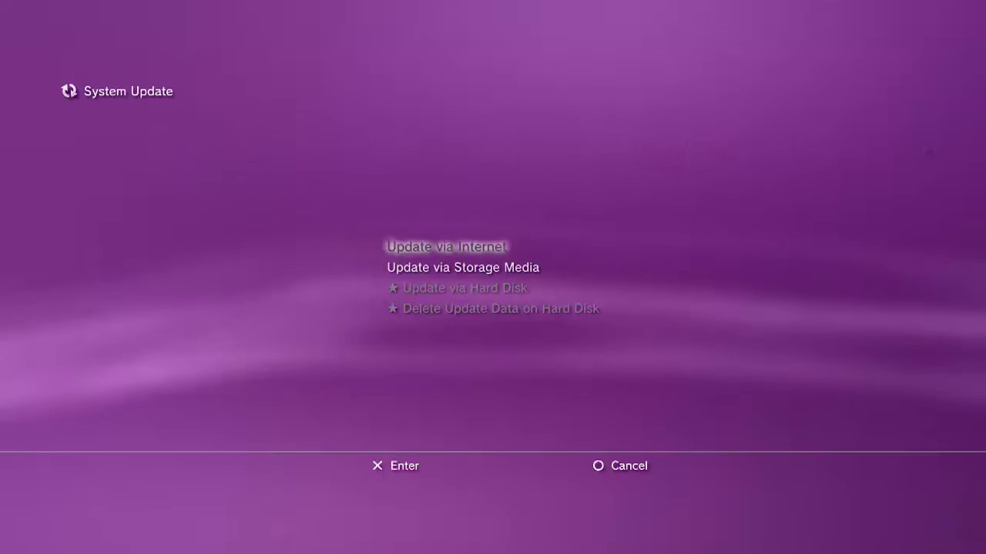
{"action": "key", "text": "Down"}
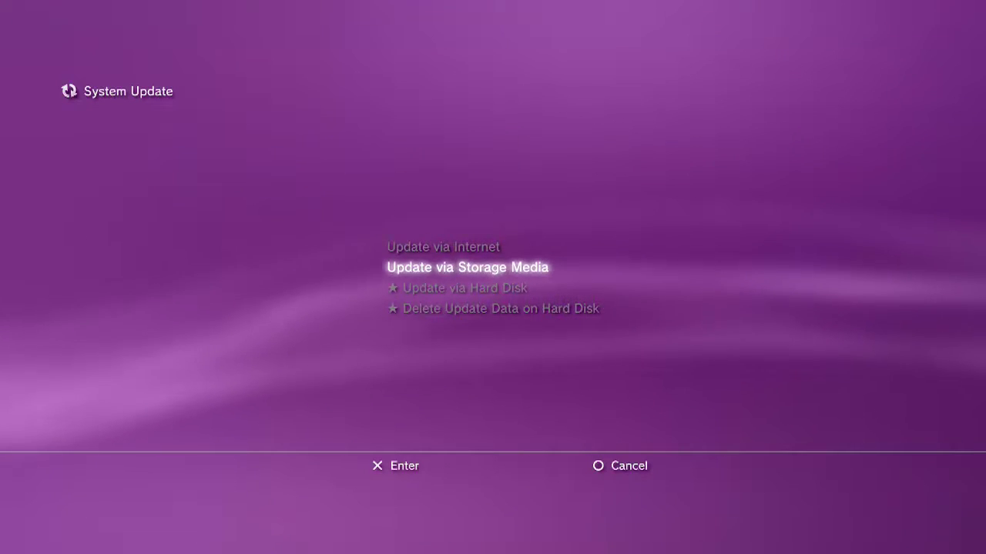
{"action": "key", "text": "Return"}
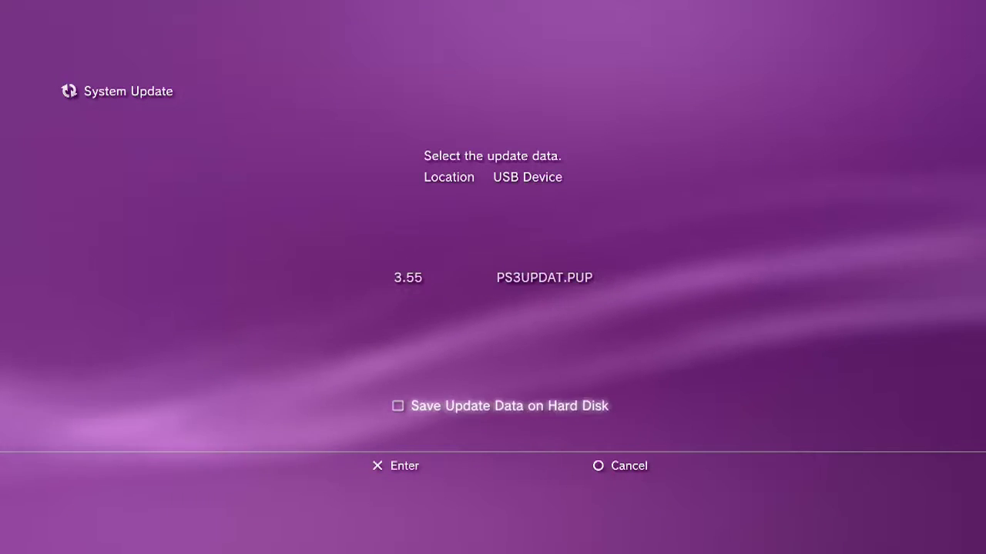
{"action": "key", "text": "Up"}
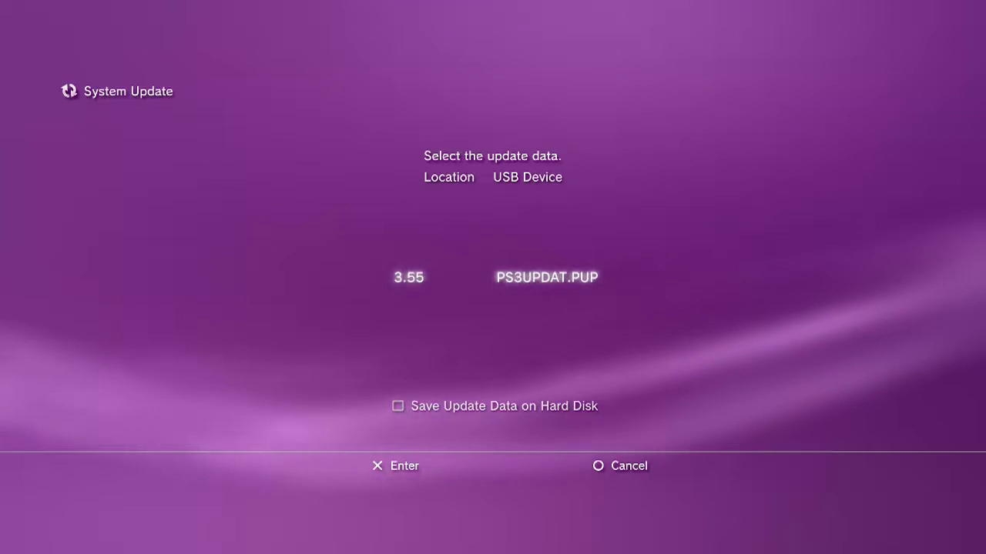
{"action": "key", "text": "Return"}
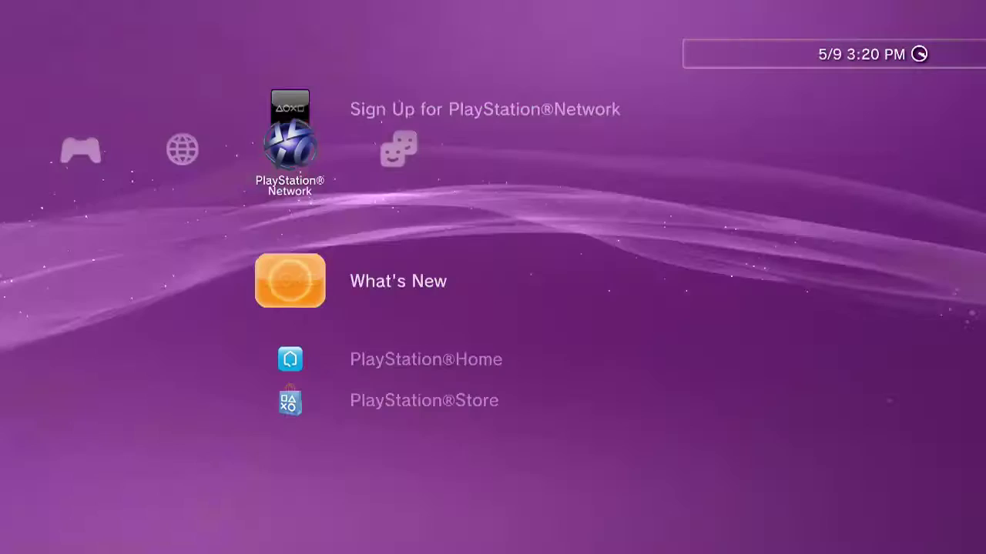
- View the System Information page under System Settings to check the installed system software version
{"action": "key", "text": "Left"}
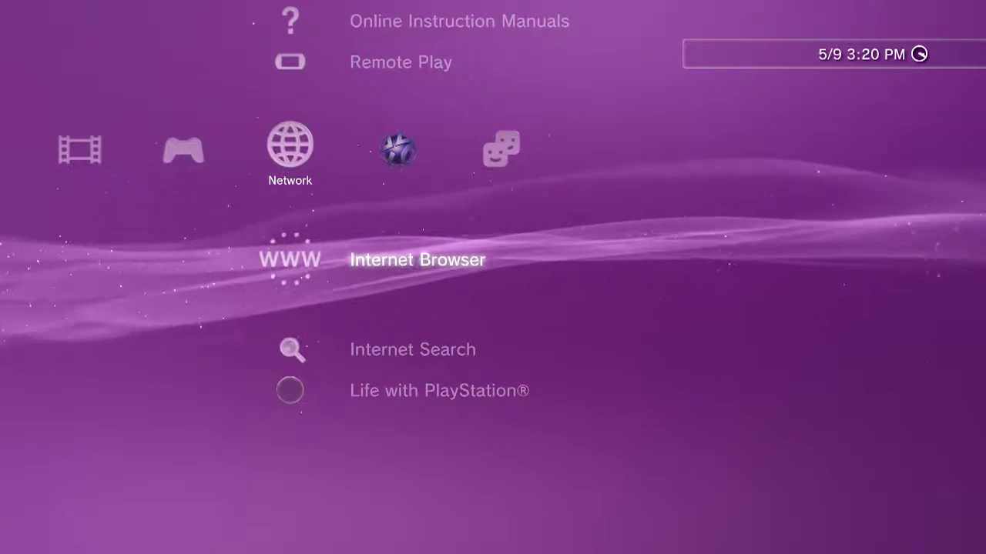
{"action": "key", "text": "Return"}
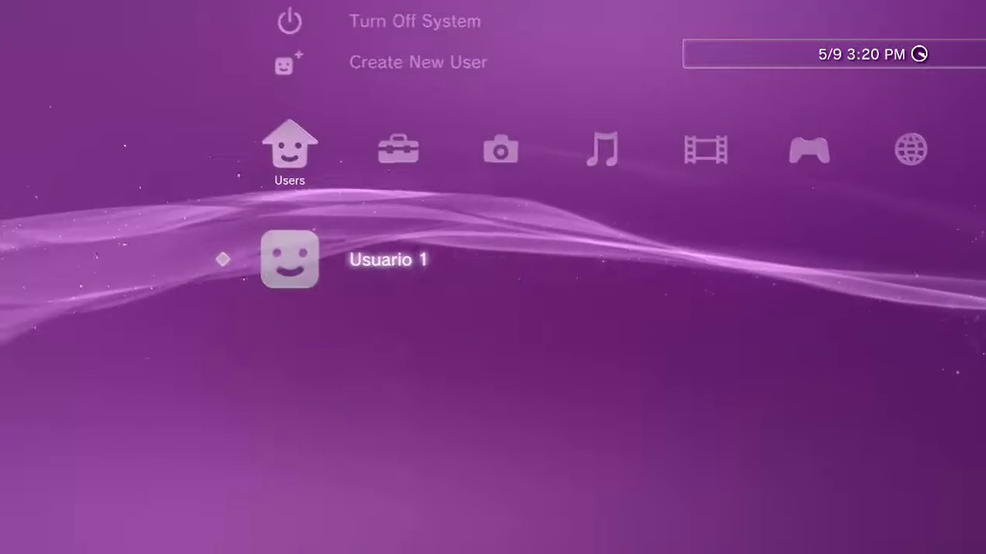
{"action": "key", "text": "Right"}
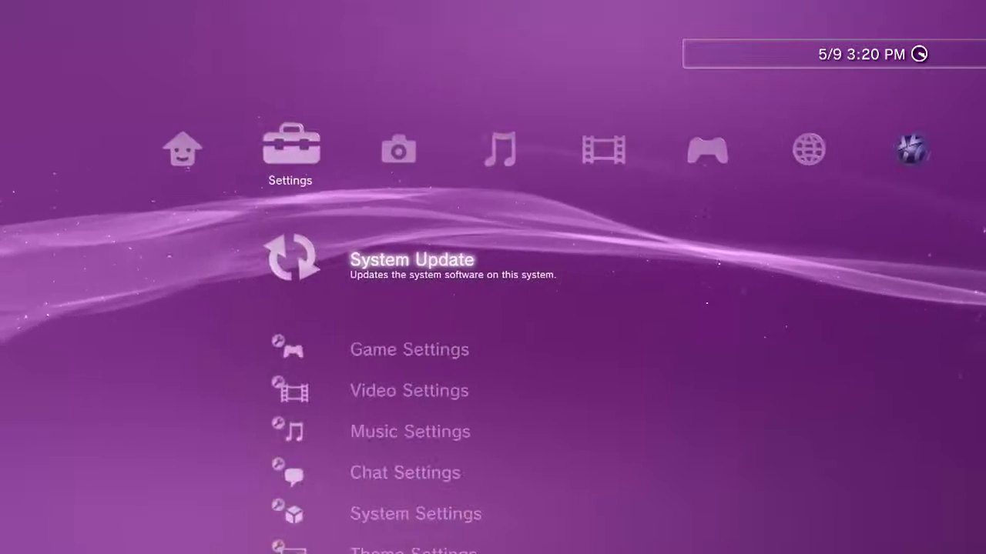
{"action": "key", "text": "Down"}
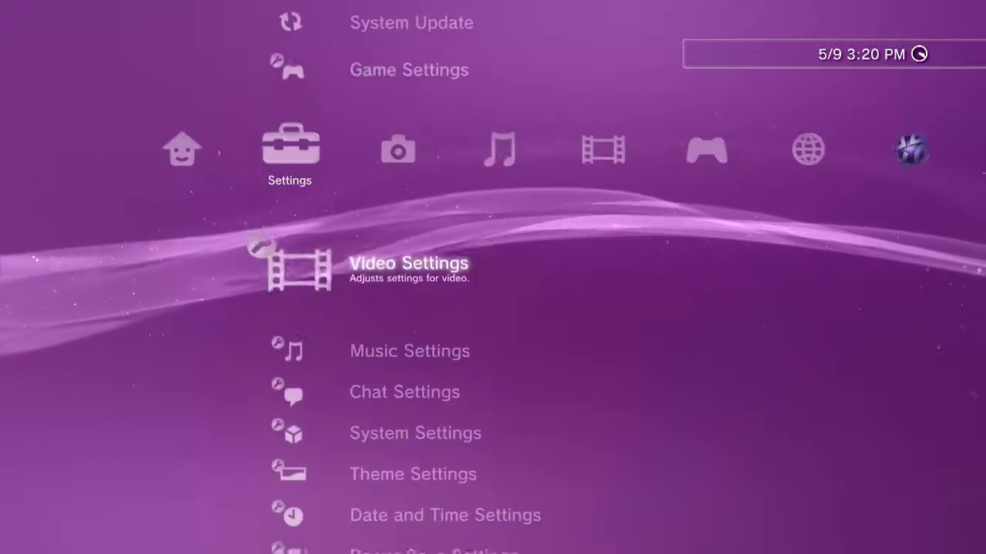
{"action": "key", "text": "Down"}
{"action": "key", "text": "Down"}
{"action": "key", "text": "Down"}
{"action": "key", "text": "Down"}
{"action": "key", "text": "Down"}
{"action": "key", "text": "Up"}
{"action": "key", "text": "Up"}
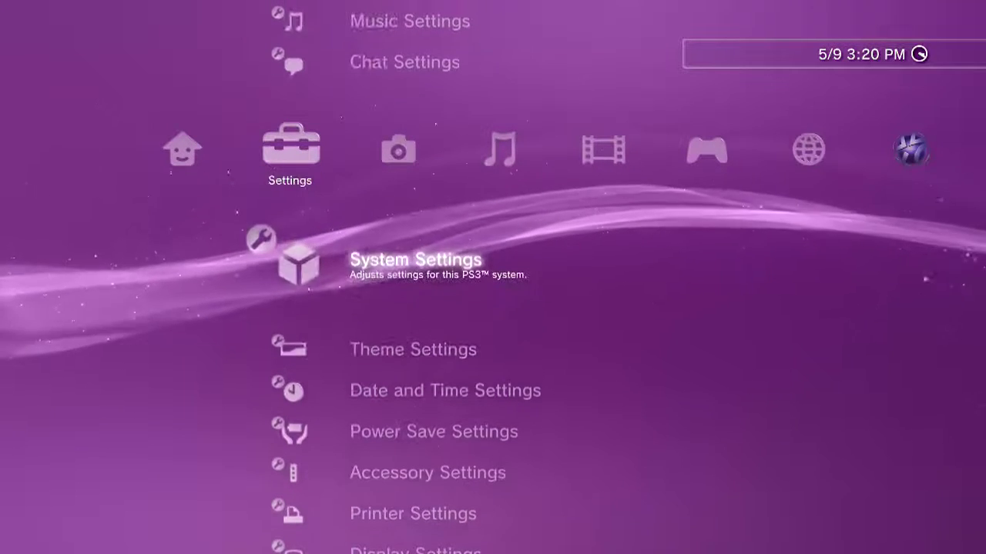
{"action": "key", "text": "Return"}
{"action": "key", "text": "Down"}
{"action": "key", "text": "Down"}
{"action": "key", "text": "Down"}
{"action": "key", "text": "Down"}
{"action": "key", "text": "Down"}
{"action": "key", "text": "Down"}
{"action": "key", "text": "Down"}
{"action": "key", "text": "Down"}
{"action": "key", "text": "Down"}
{"action": "key", "text": "Down"}
{"action": "key", "text": "Down"}
{"action": "key", "text": "Down"}
{"action": "key", "text": "Down"}
{"action": "key", "text": "Down"}
{"action": "key", "text": "Down"}
{"action": "key", "text": "Down"}
{"action": "key", "text": "Down"}
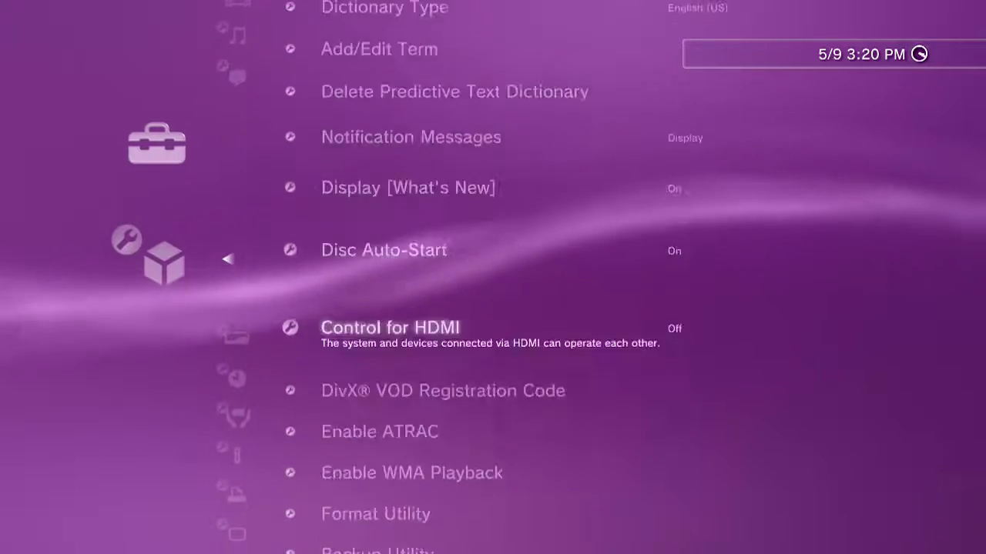
{"action": "key", "text": "Return"}
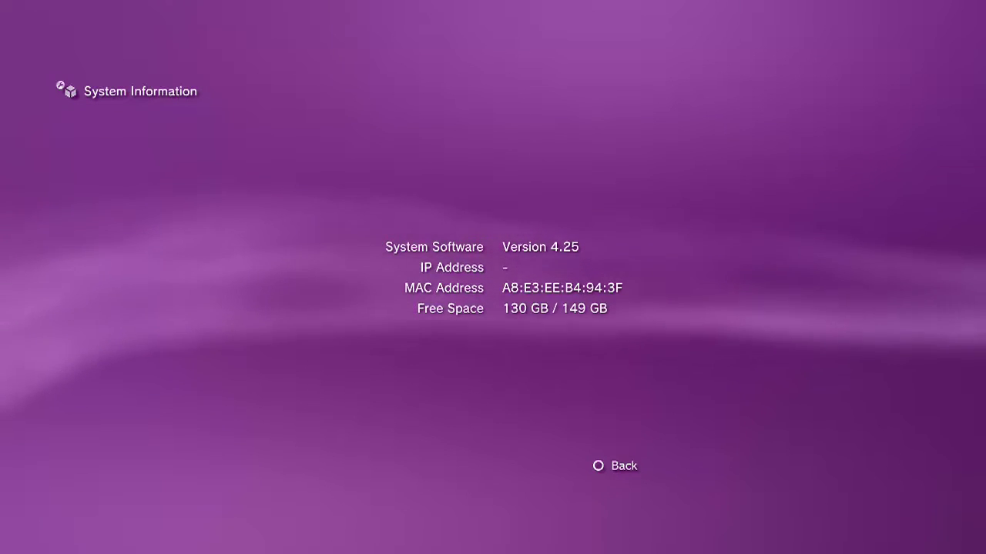
{"action": "key", "text": "Escape"}
{"action": "key", "text": "Escape"}
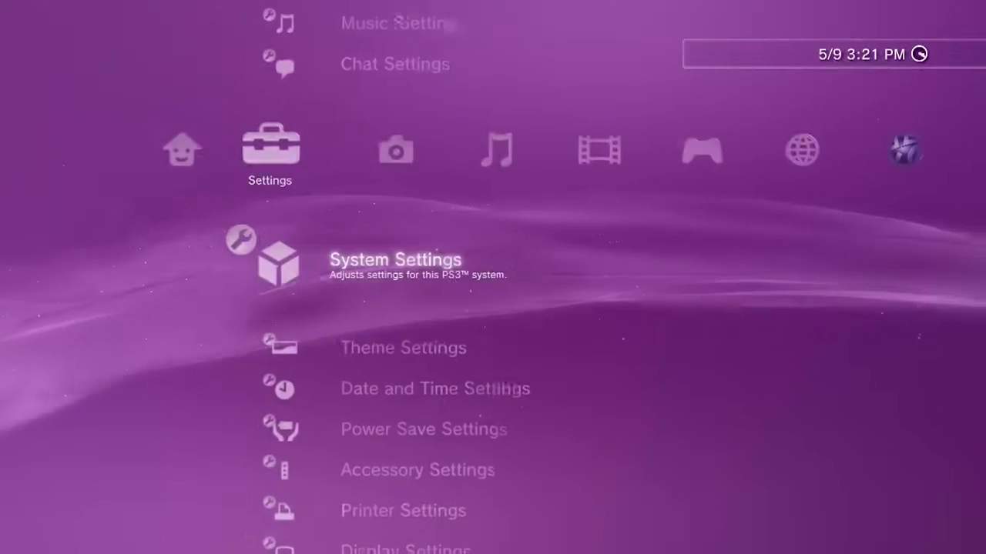
{"action": "key", "text": "Left"}
{"action": "key", "text": "Right"}
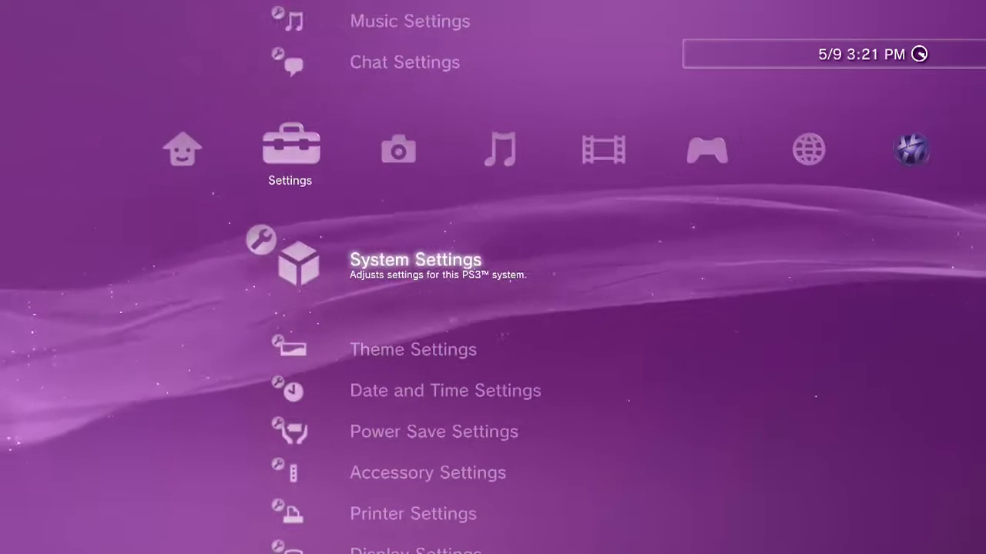
{"action": "key", "text": "Left"}
{"action": "key", "text": "Right"}
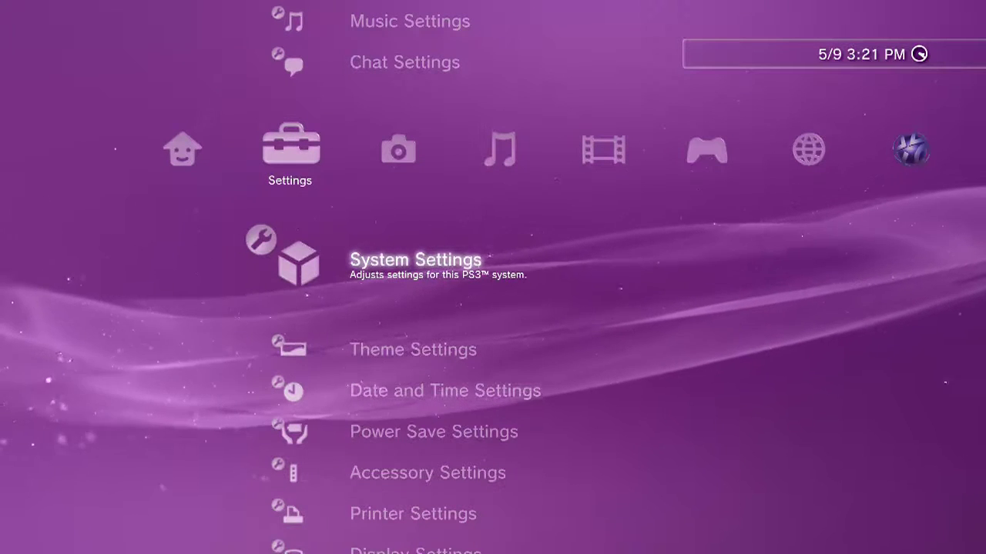
- Start another system update using the update data on the storage media
{"action": "key", "text": "Up"}
{"action": "key", "text": "Up"}
{"action": "key", "text": "Up"}
{"action": "key", "text": "Up"}
{"action": "key", "text": "Up"}
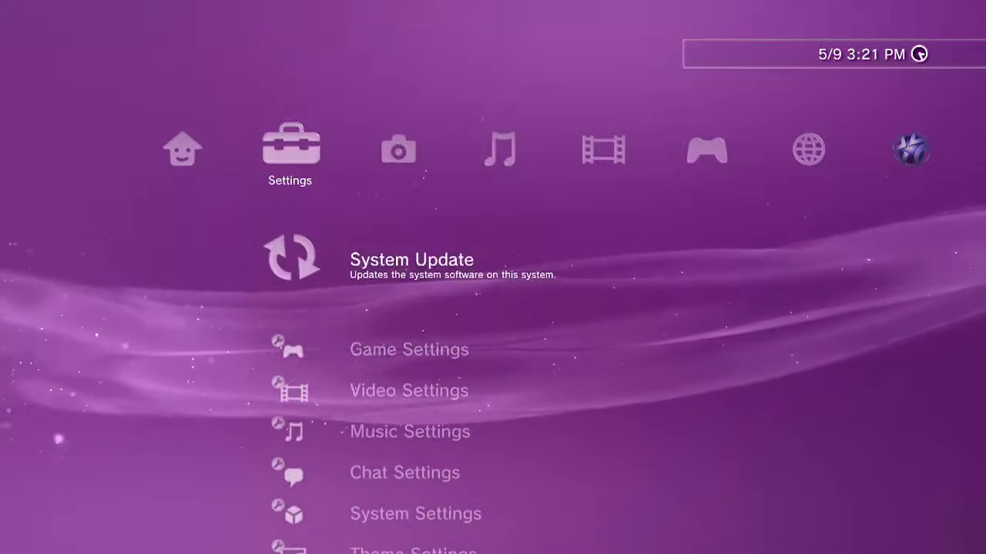
{"action": "key", "text": "Return"}
{"action": "key", "text": "Down"}
{"action": "key", "text": "Return"}
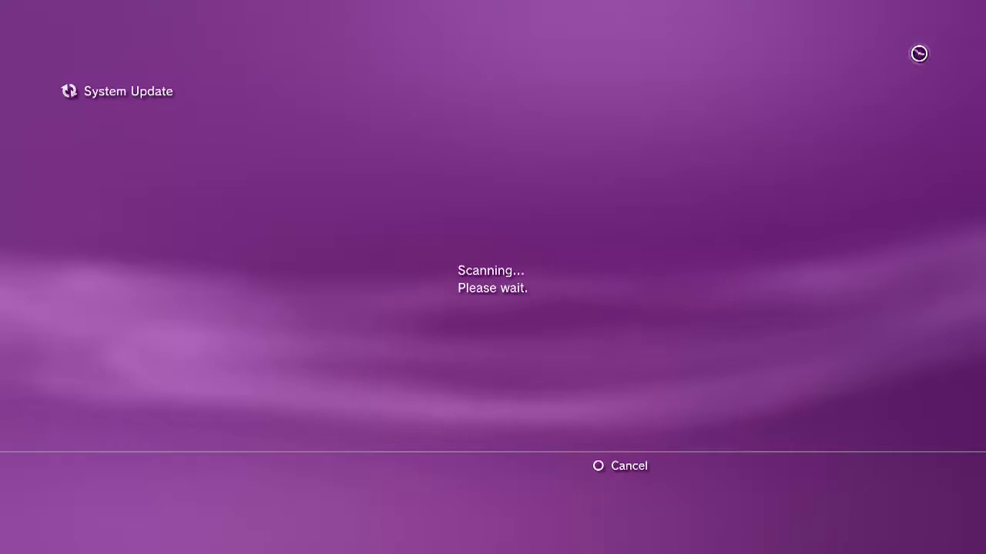
{"action": "key", "text": "Return"}
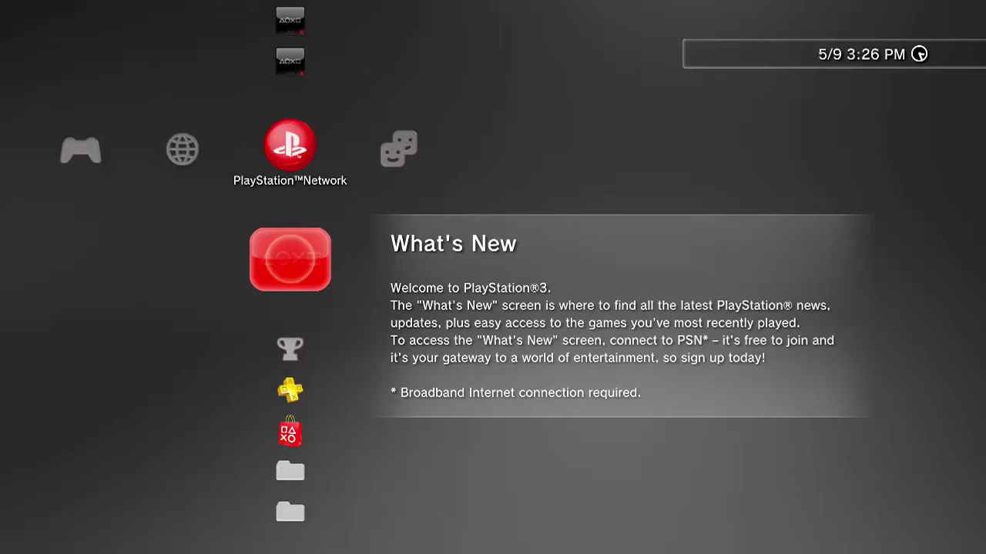
- Look through the Game category's entries, including Toggle QA and multiMAN
{"action": "key", "text": "Down"}
{"action": "key", "text": "Left"}
{"action": "key", "text": "Left"}
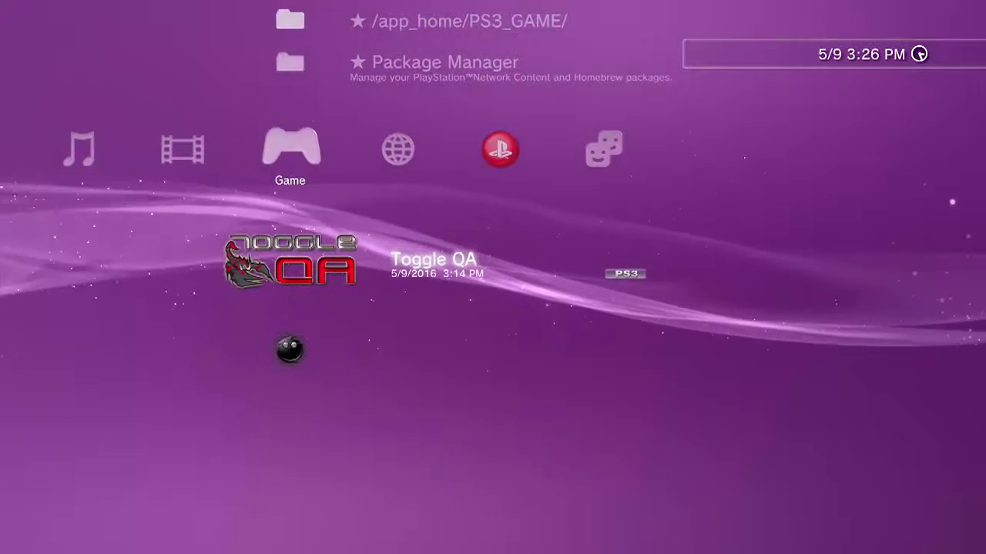
{"action": "key", "text": "Right"}
{"action": "key", "text": "Right"}
{"action": "key", "text": "Left"}
{"action": "key", "text": "Down"}
{"action": "key", "text": "Left"}
{"action": "key", "text": "Down"}
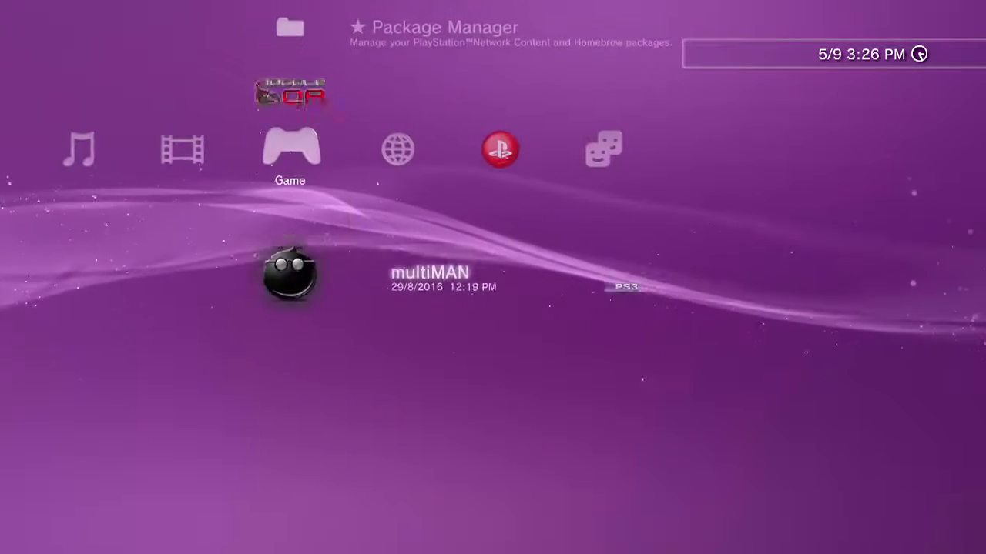
- Install REBUG_TOOLBOX_02.02.04.pkg with Package Manager in the Game category
{"action": "key", "text": "Up"}
{"action": "key", "text": "Up"}
{"action": "key", "text": "Up"}
{"action": "key", "text": "Up"}
{"action": "key", "text": "Down"}
{"action": "key", "text": "Down"}
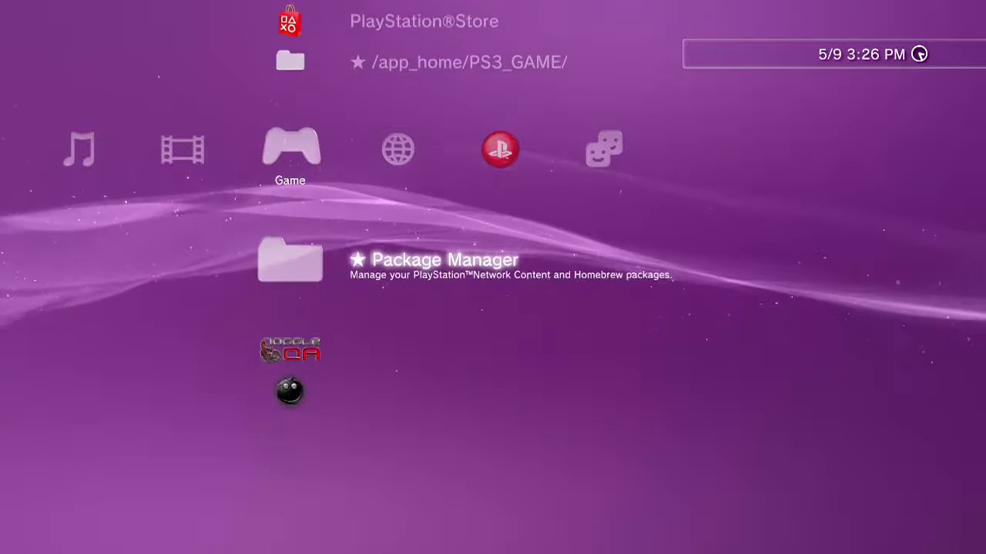
{"action": "key", "text": "Return"}
{"action": "key", "text": "Down"}
{"action": "key", "text": "Return"}
{"action": "key", "text": "Down"}
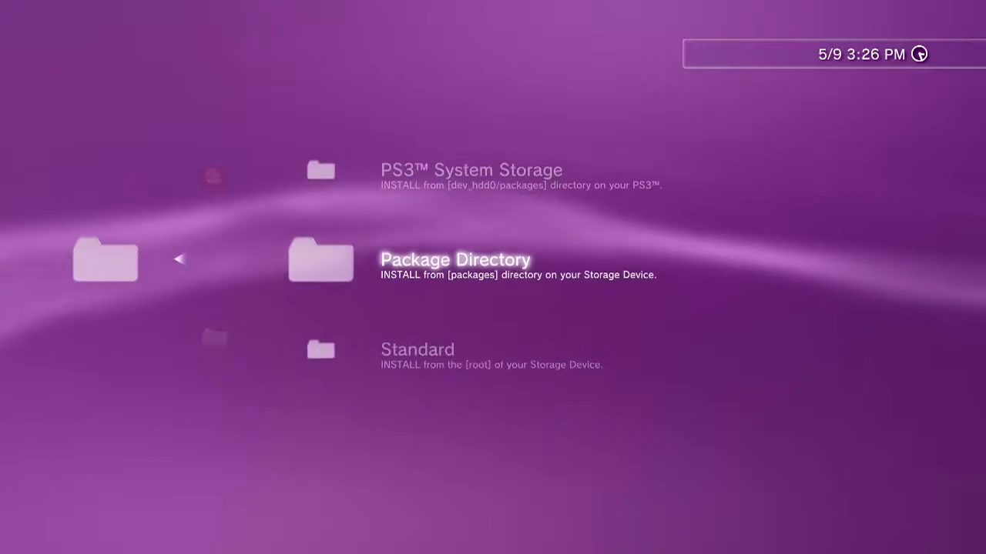
{"action": "key", "text": "Up"}
{"action": "key", "text": "Return"}
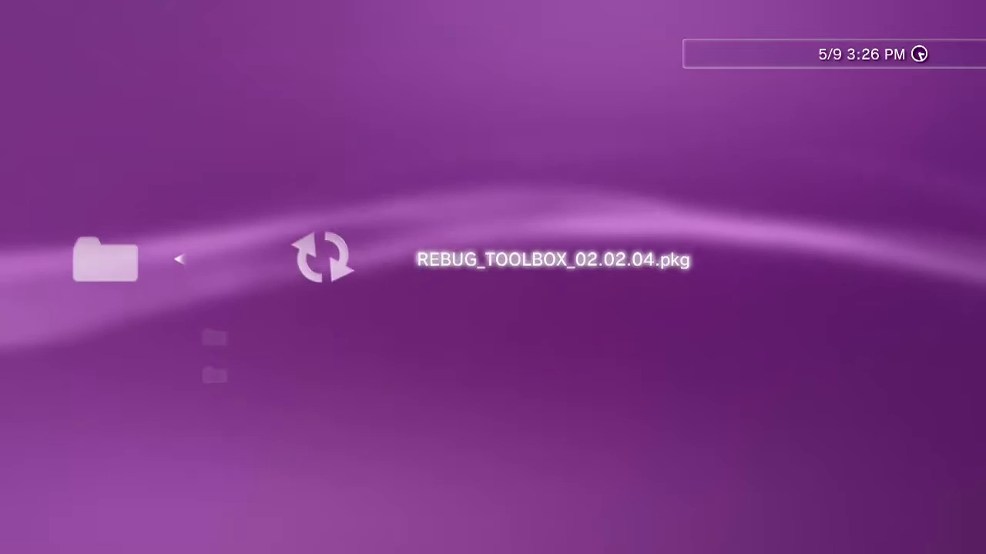
{"action": "key", "text": "Return"}
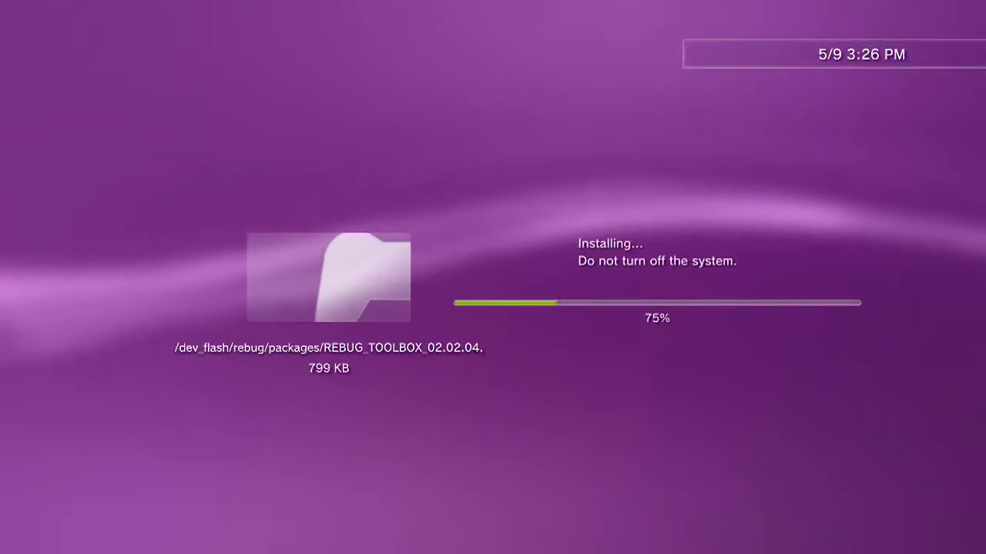
{"action": "key", "text": "Escape"}
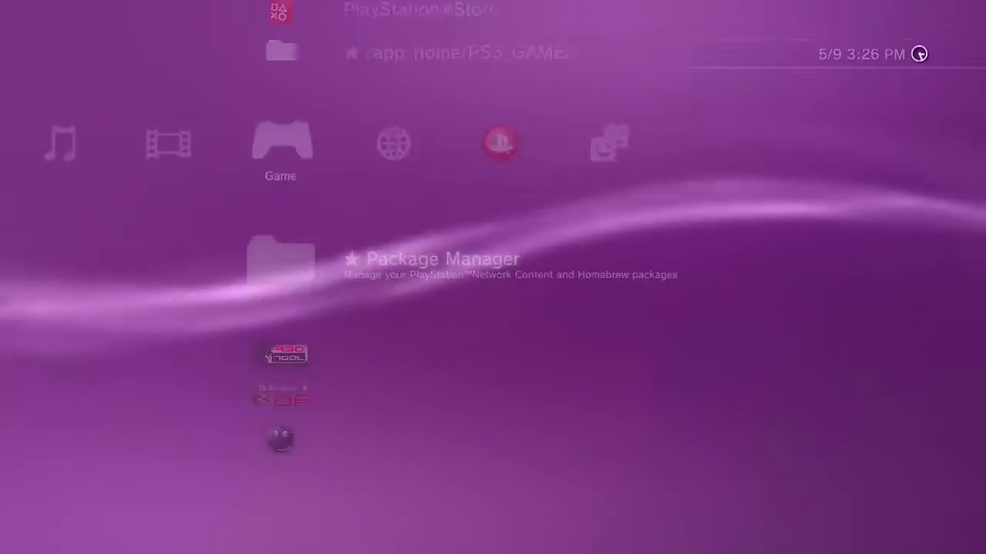
- Launch Rebug Toolbox and view its System Information to check the firmware, LV2 kernel and target type
{"action": "key", "text": "Down"}
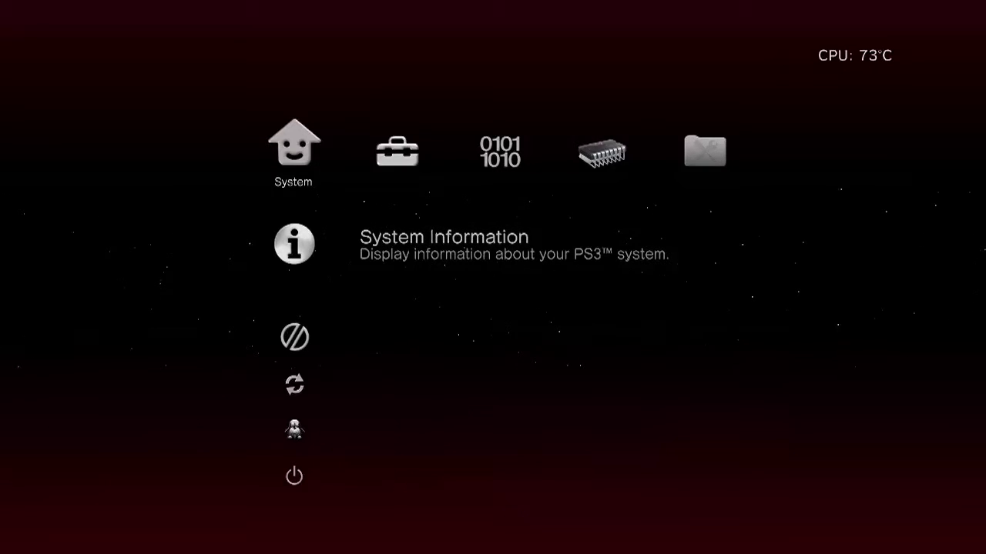
{"action": "key", "text": "Return"}
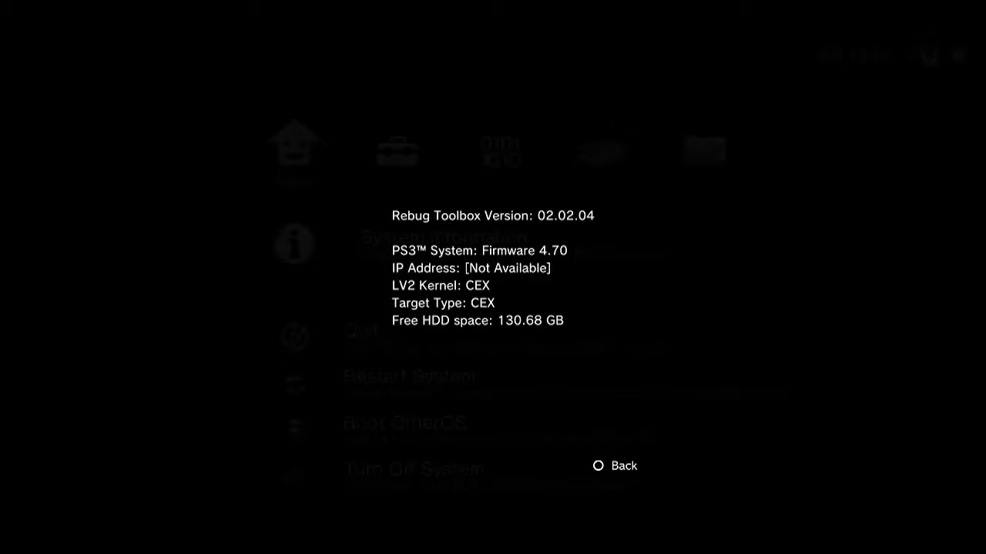
{"action": "key", "text": "Escape"}
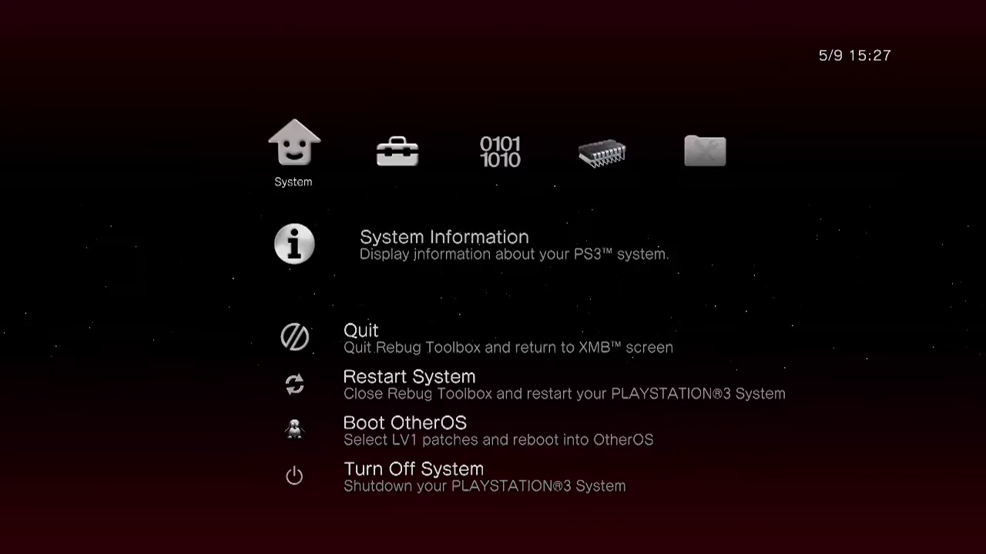
{"action": "key", "text": "Return"}
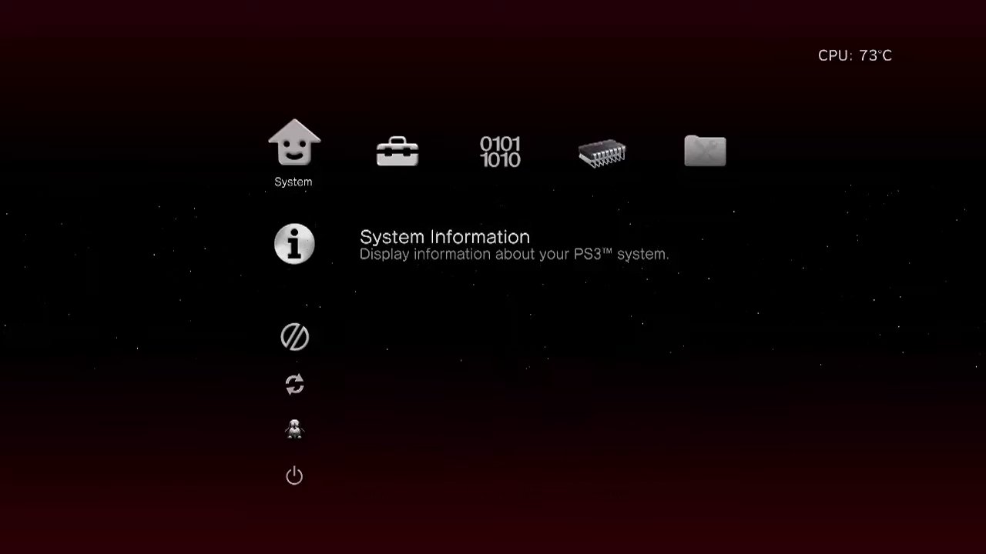
- Dump the eid root key using the Rebug Toolbox utilities
{"action": "key", "text": "Right"}
{"action": "key", "text": "Right"}
{"action": "key", "text": "Right"}
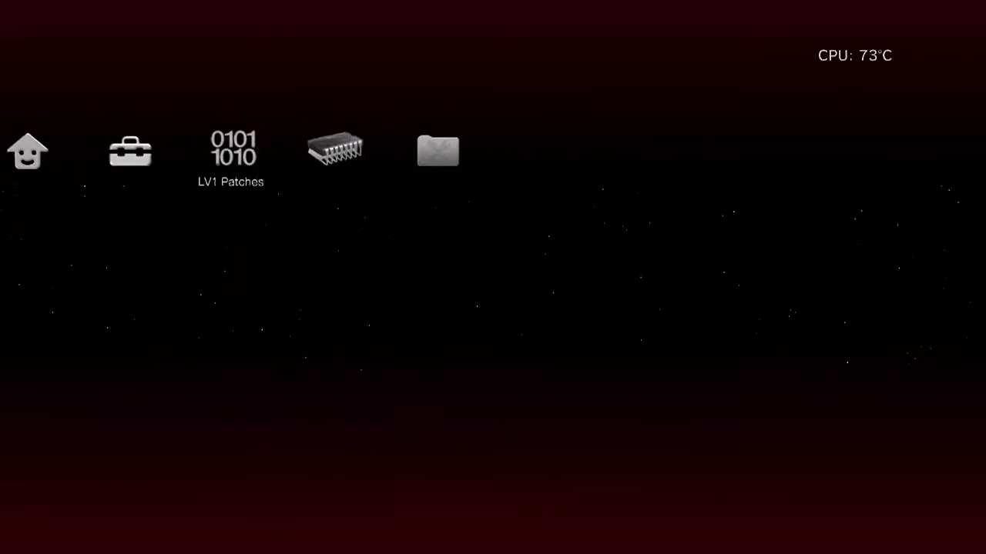
{"action": "key", "text": "Right"}
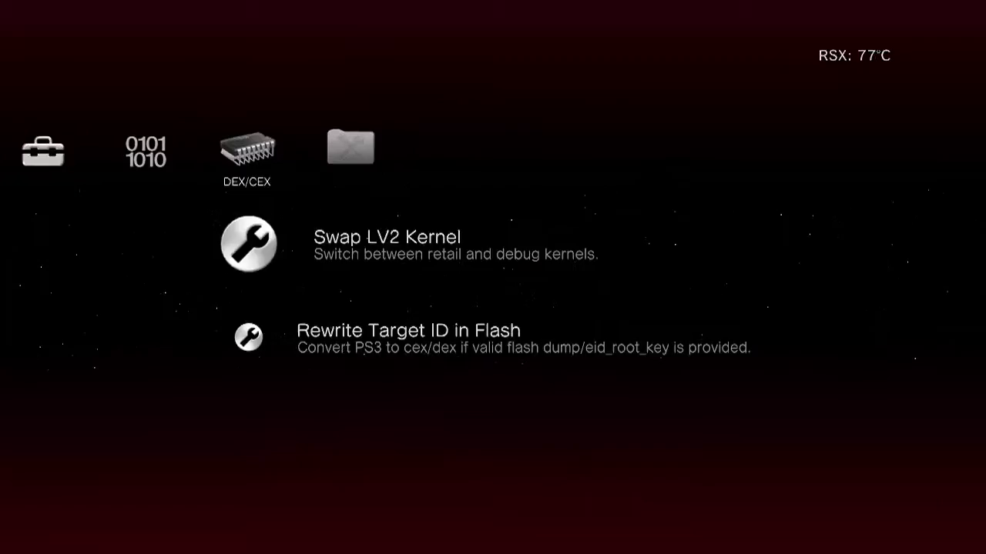
{"action": "key", "text": "Down"}
{"action": "key", "text": "Down"}
{"action": "key", "text": "Down"}
{"action": "key", "text": "Down"}
{"action": "key", "text": "Down"}
{"action": "key", "text": "Down"}
{"action": "key", "text": "Down"}
{"action": "key", "text": "Down"}
{"action": "key", "text": "Down"}
{"action": "key", "text": "Down"}
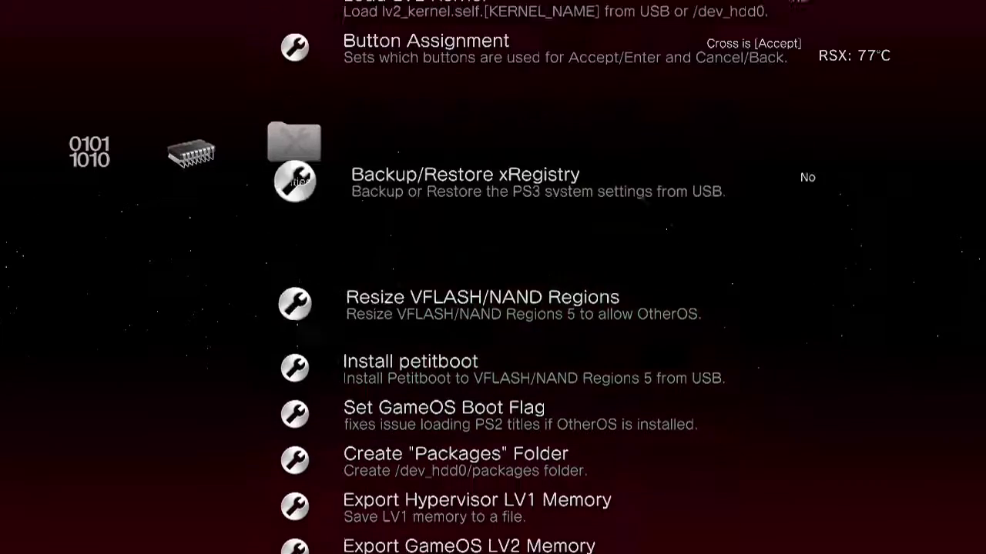
{"action": "key", "text": "Down"}
{"action": "key", "text": "Down"}
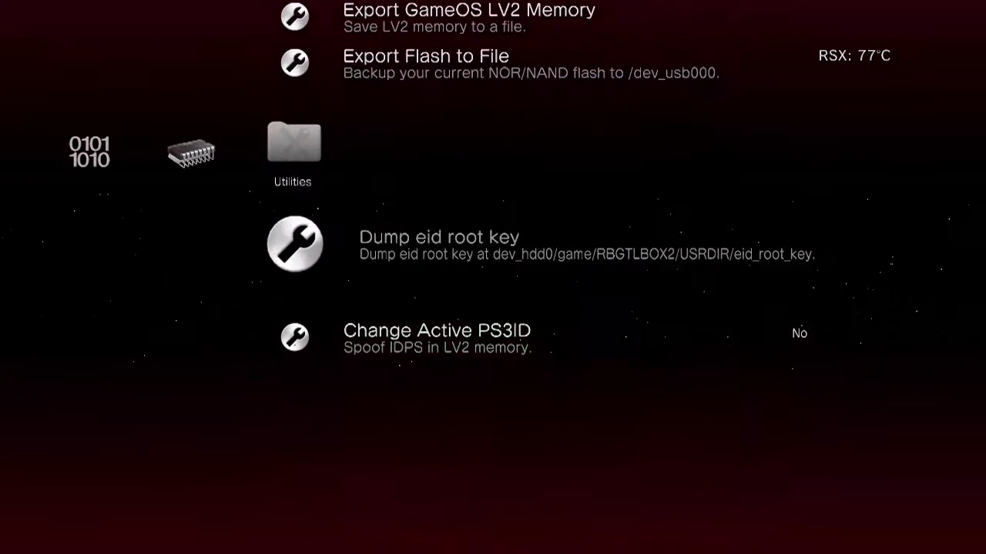
{"action": "key", "text": "Return"}
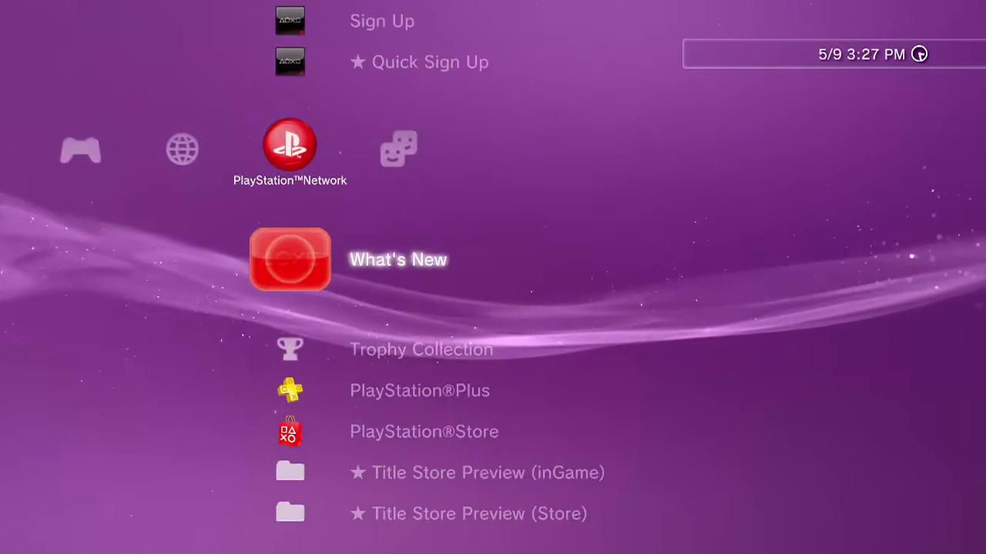
- Launch Rebug Toolbox again from the Game category
{"action": "key", "text": "Up"}
{"action": "key", "text": "Left"}
{"action": "key", "text": "Left"}
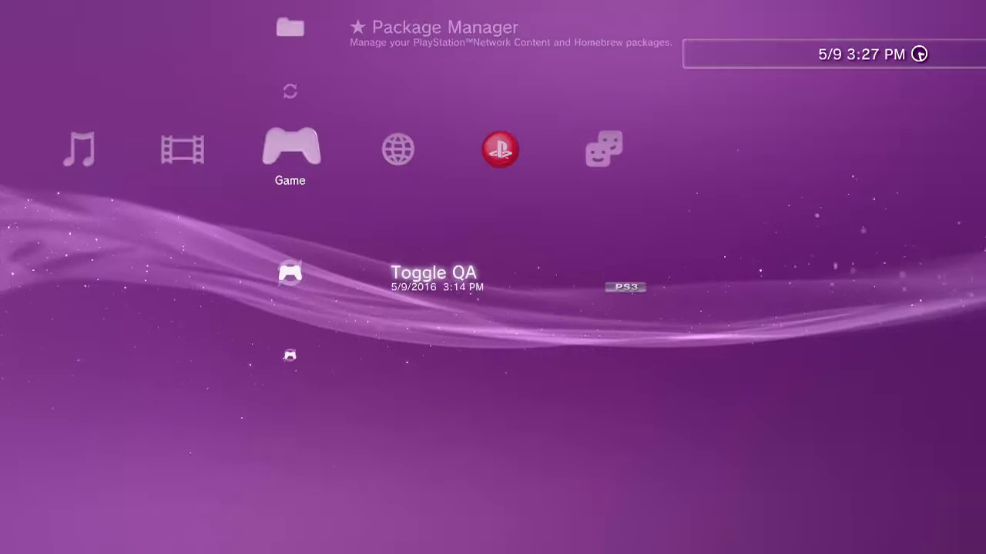
{"action": "key", "text": "Down"}
{"action": "key", "text": "Up"}
{"action": "key", "text": "Up"}
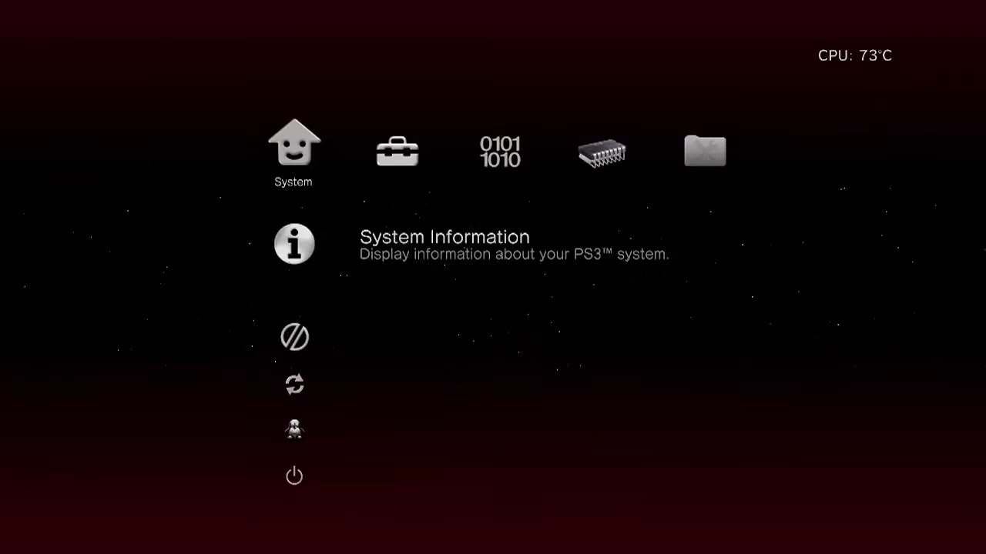
- Rewrite the Target ID in flash, accepting the automatic conversion from CEX to DEX with the eid_root_key
{"action": "key", "text": "Right"}
{"action": "key", "text": "Right"}
{"action": "key", "text": "Right"}
{"action": "key", "text": "Down"}
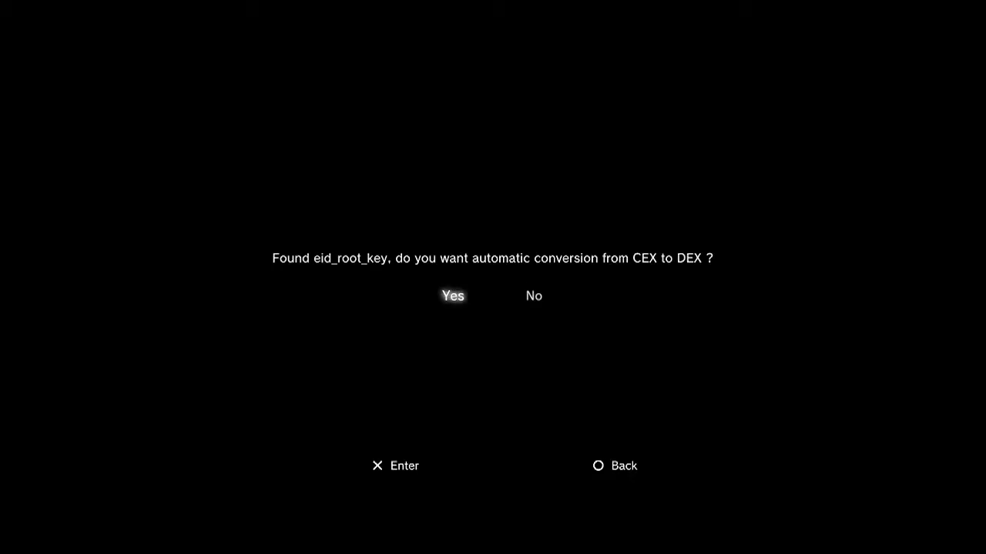
{"action": "key", "text": "Return"}
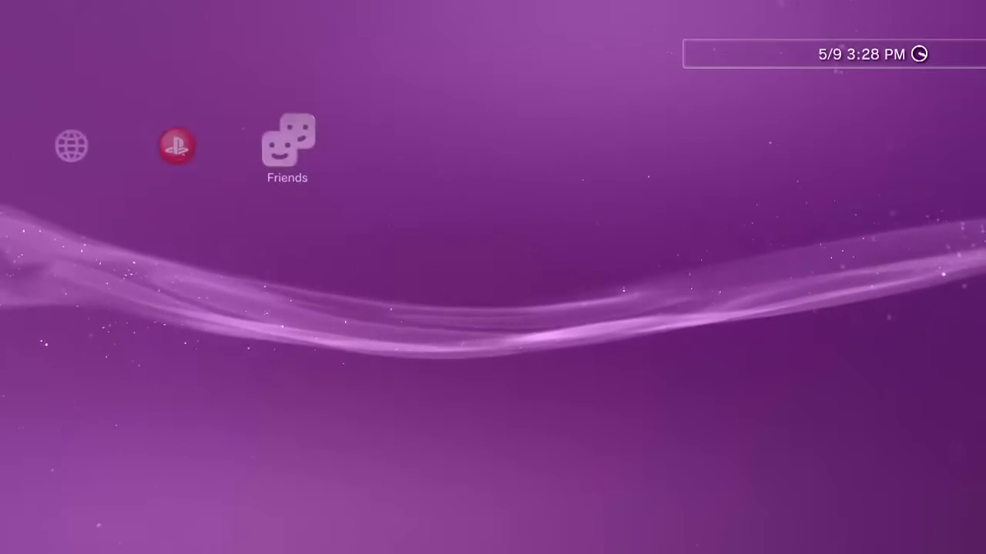
- Return to the Game category after the CEX to DEX conversion and reopen Rebug Toolbox
{"action": "key", "text": "Left"}
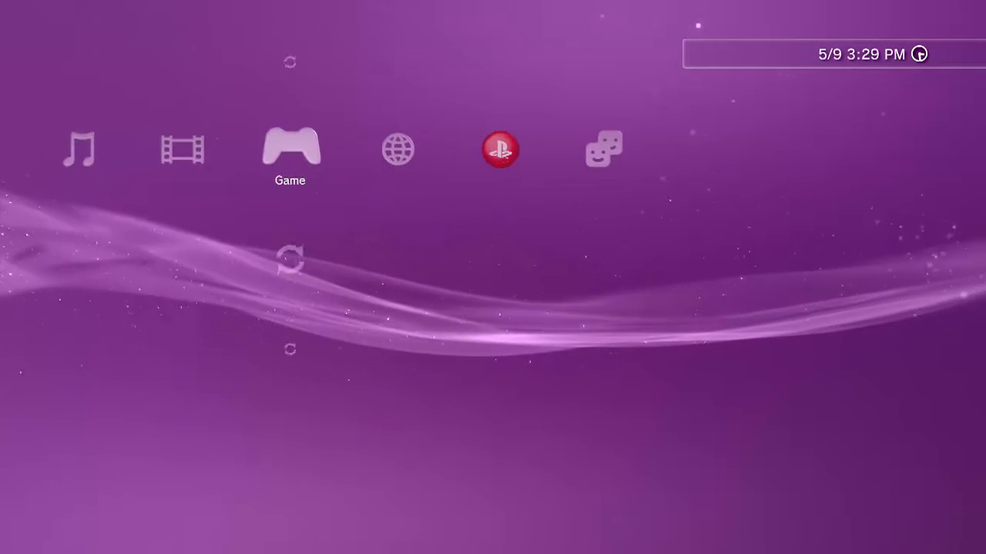
{"action": "key", "text": "Up"}
{"action": "key", "text": "Up"}
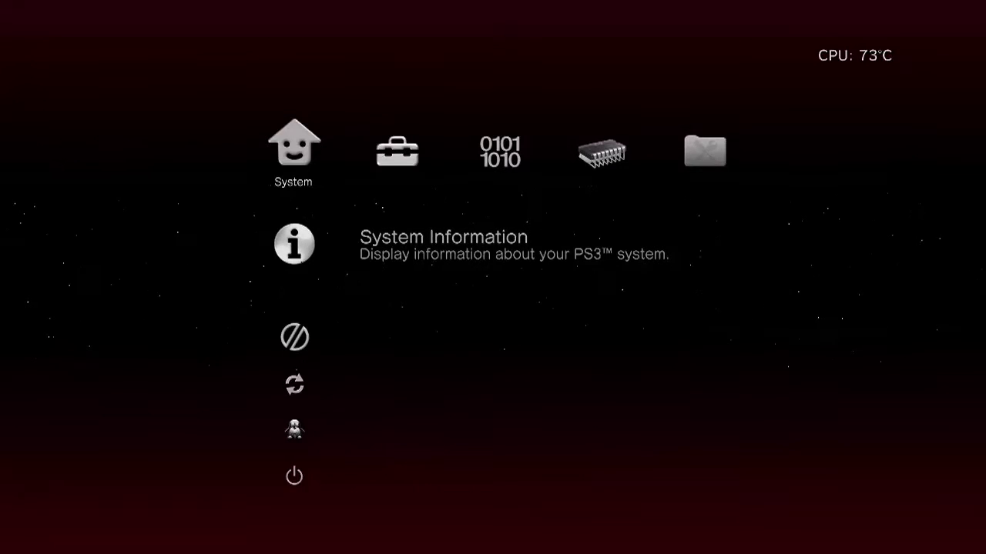
- Check the console's system information in Rebug Toolbox, including its firmware, LV2 kernel and target type
{"action": "key", "text": "Return"}
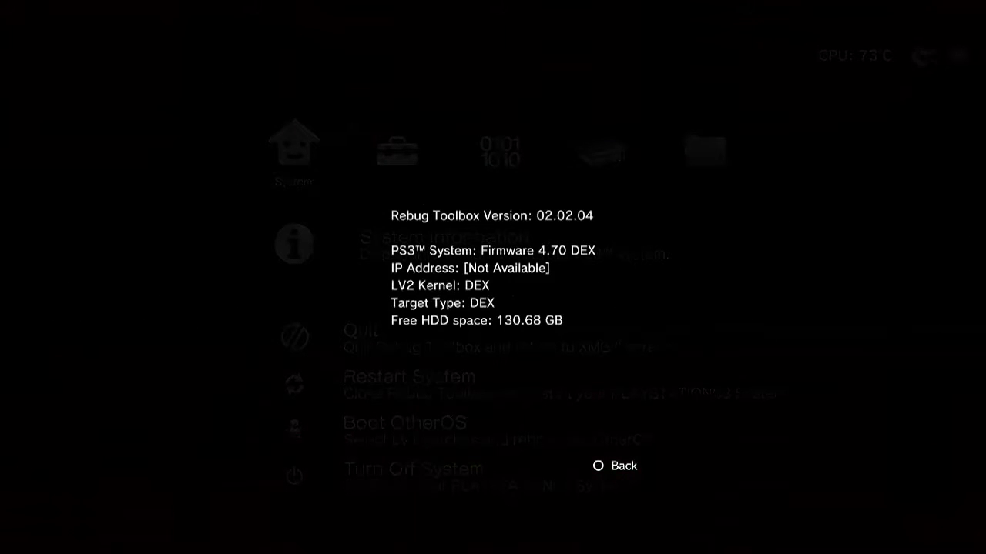
{"action": "key", "text": "Escape"}
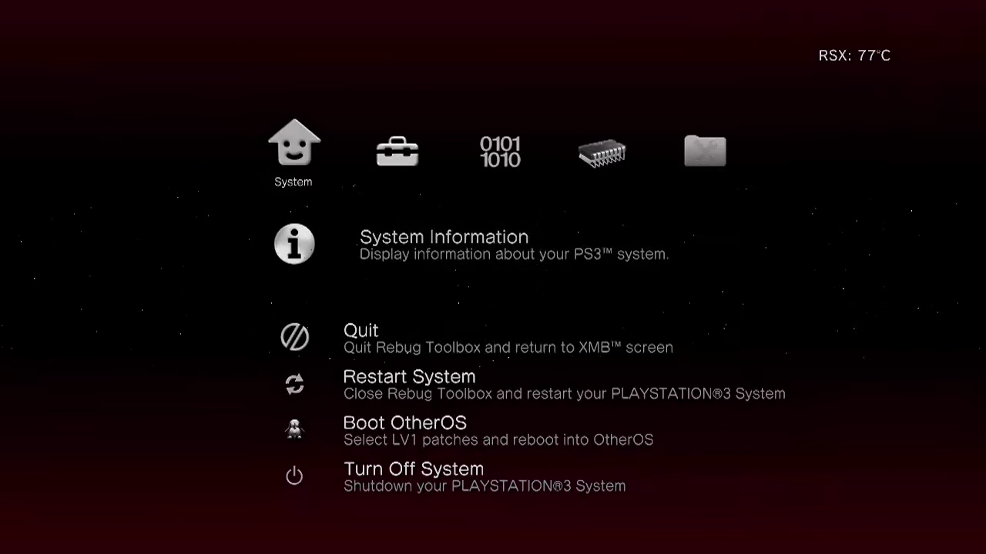
- Toggle the Debug Menu Type setting in the Selector category
{"action": "key", "text": "Right"}
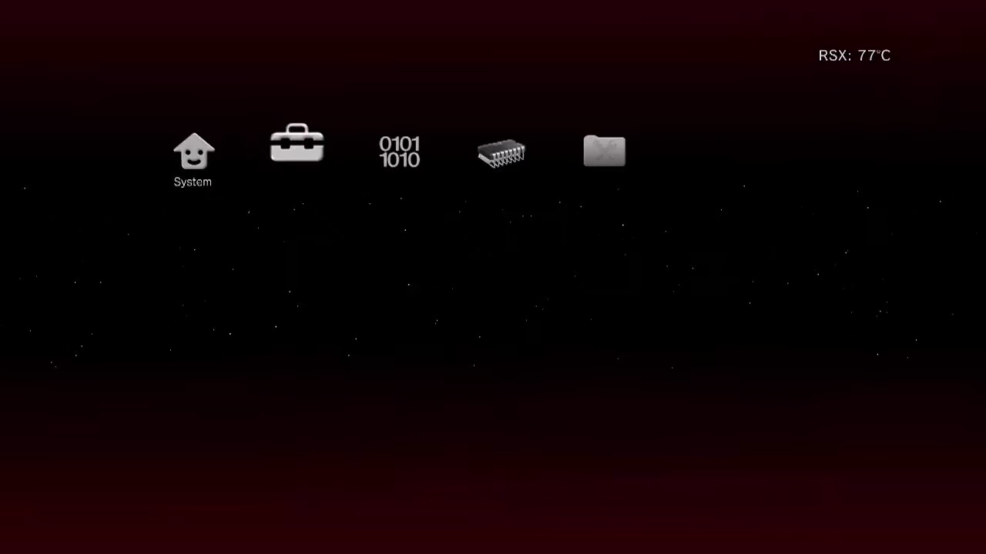
{"action": "key", "text": "Right"}
{"action": "key", "text": "Left"}
{"action": "key", "text": "Down"}
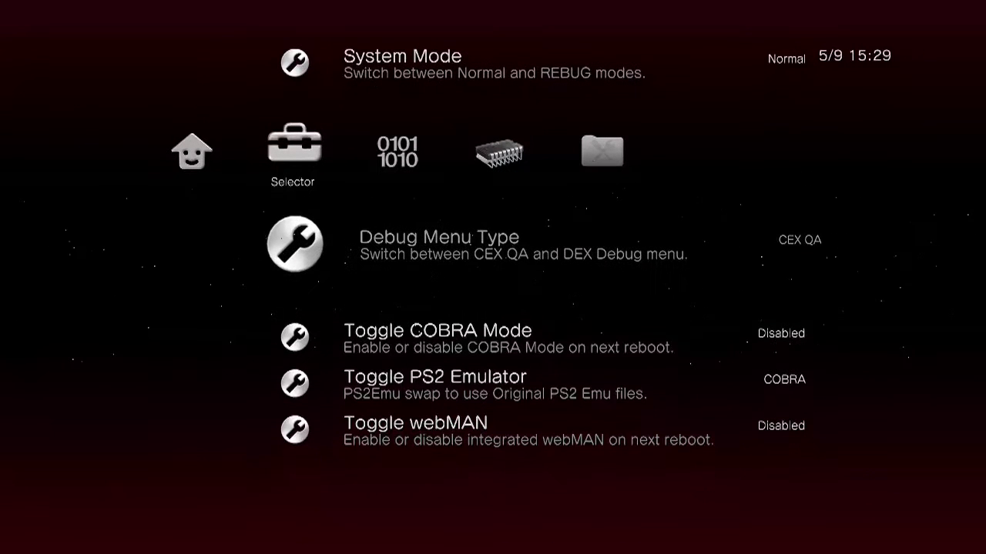
{"action": "key", "text": "Return"}
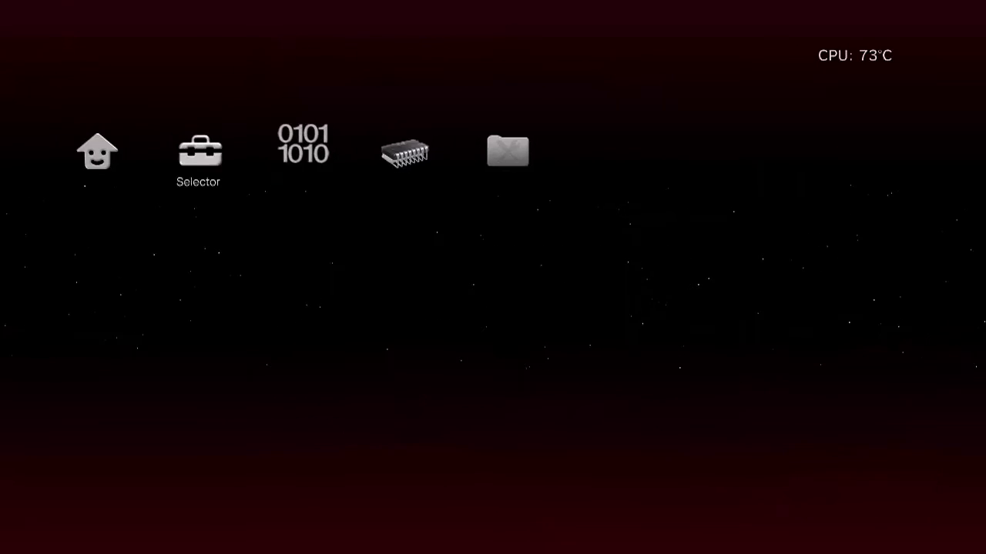
{"action": "key", "text": "Left"}
{"action": "key", "text": "Left"}
{"action": "key", "text": "Left"}
{"action": "key", "text": "Right"}
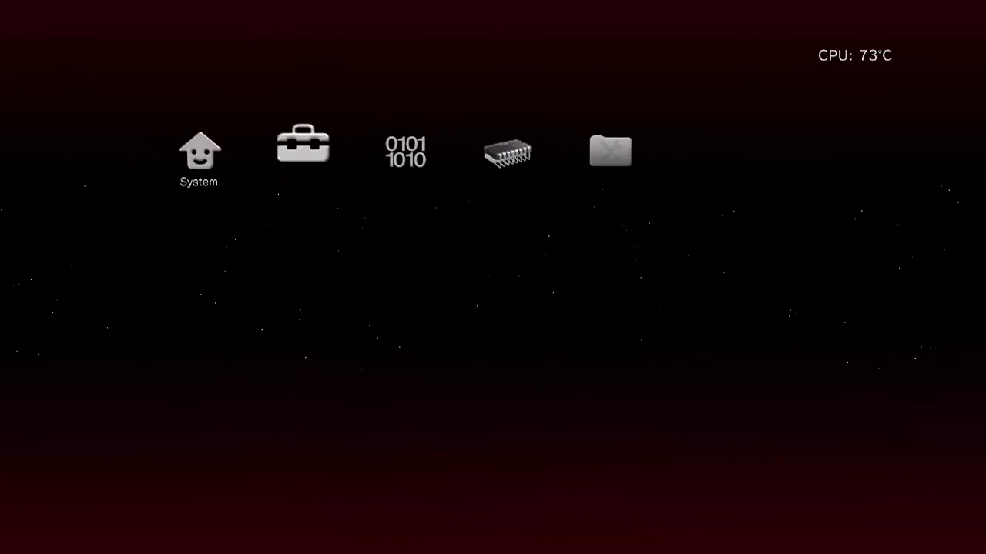